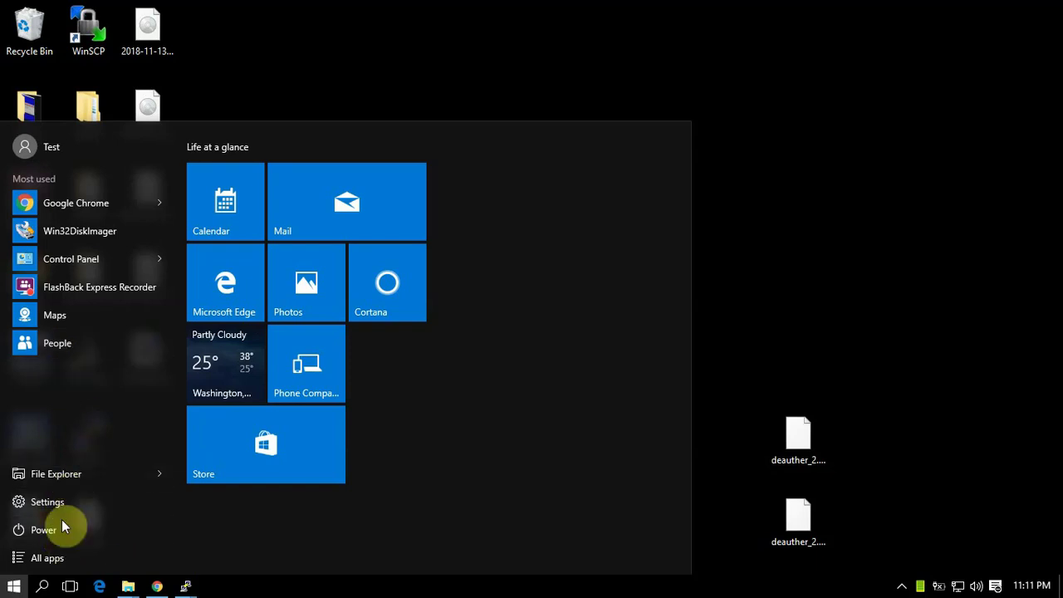
Launch the CHIRP radio programming application from its program folder
left_click(57, 556)
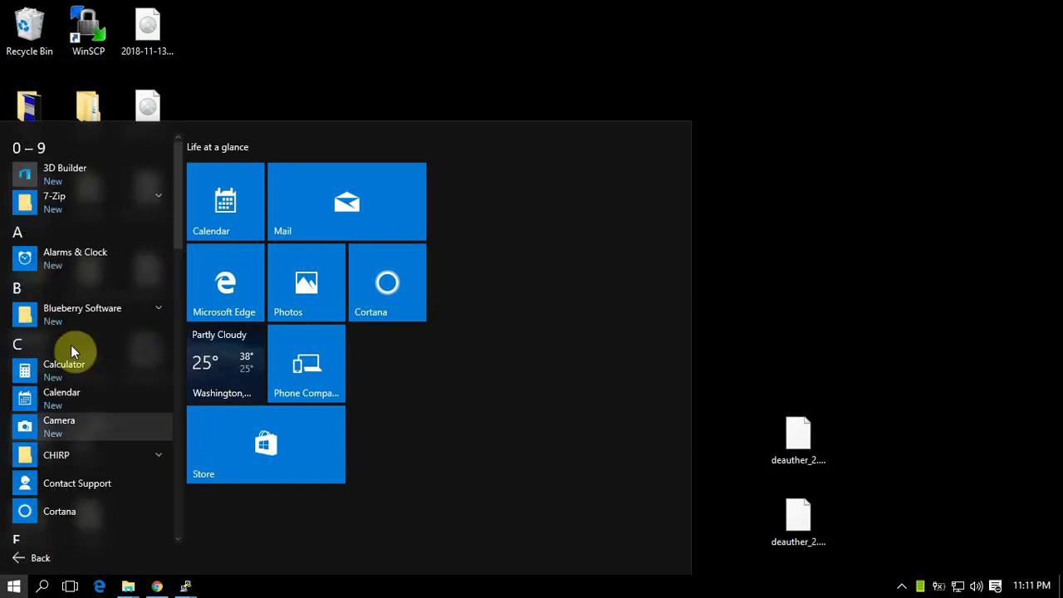
left_click(74, 454)
left_click(66, 485)
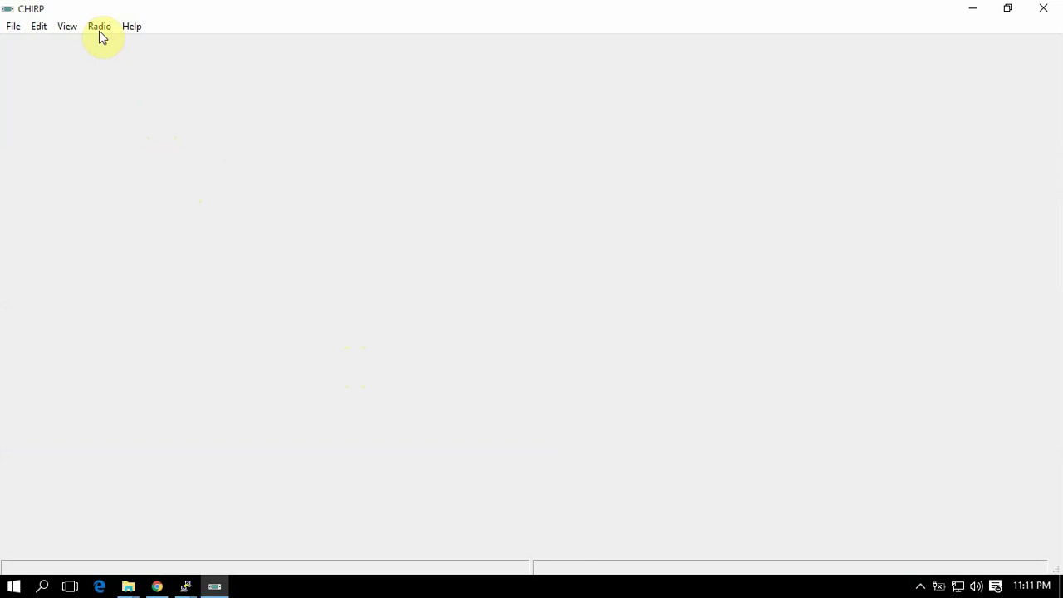
Download the channel memories from the Baofeng UV-5R radio on port COM4
left_click(100, 27)
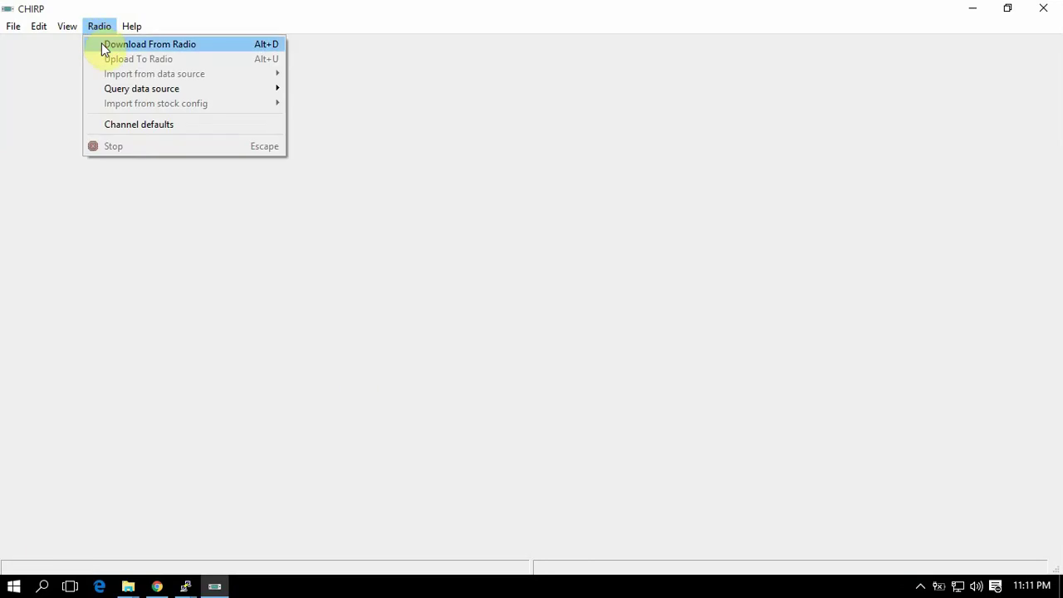
left_click(101, 43)
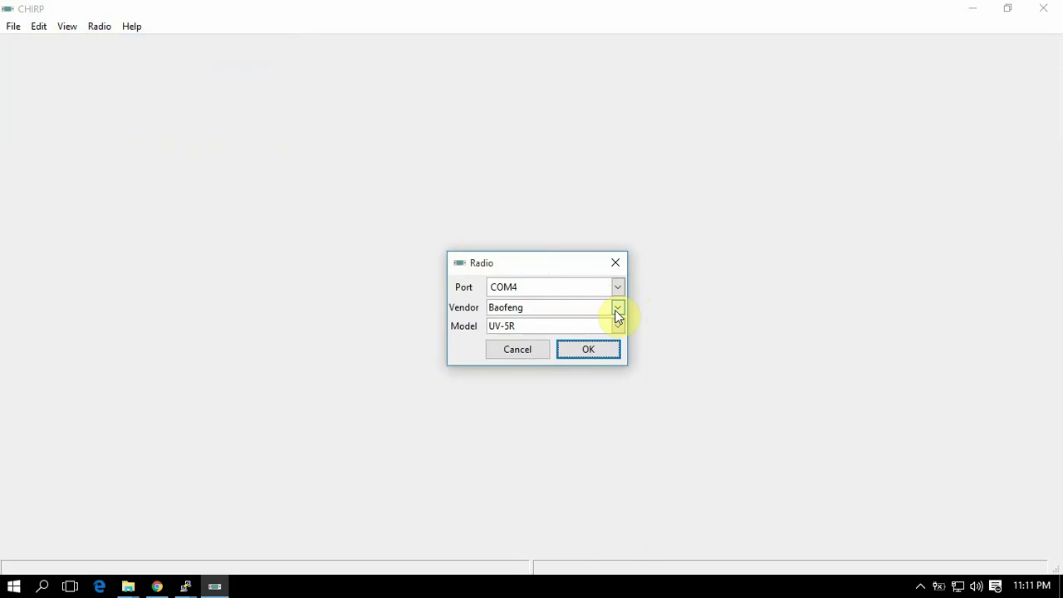
left_click(617, 309)
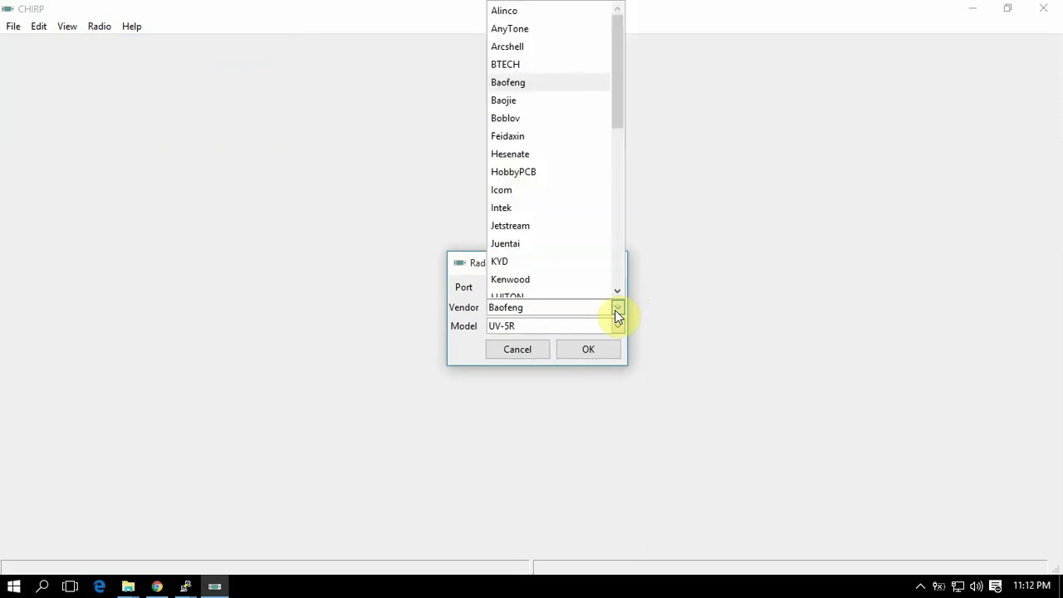
left_click(617, 312)
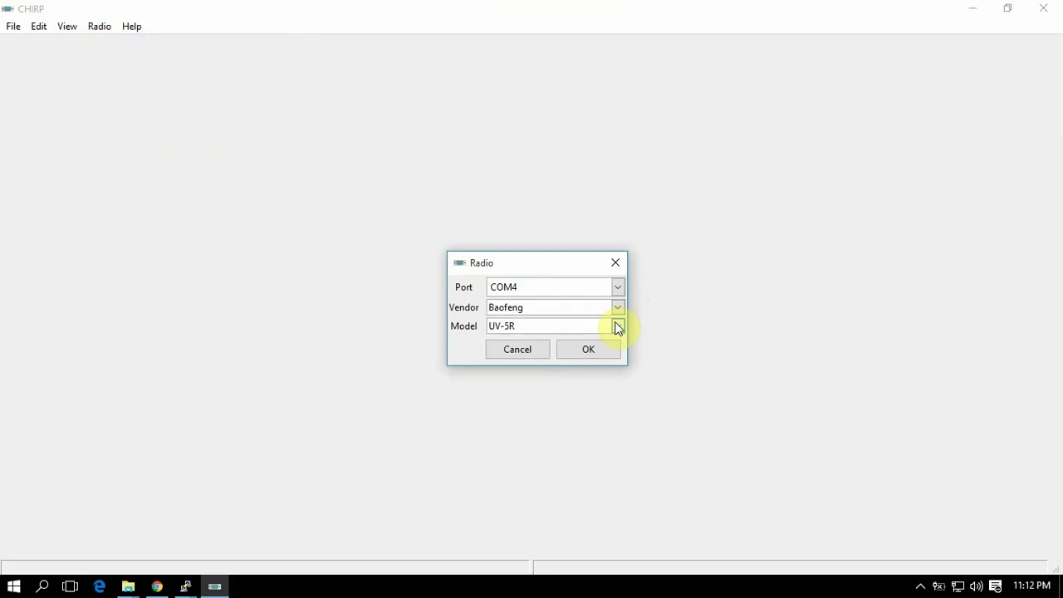
left_click(596, 349)
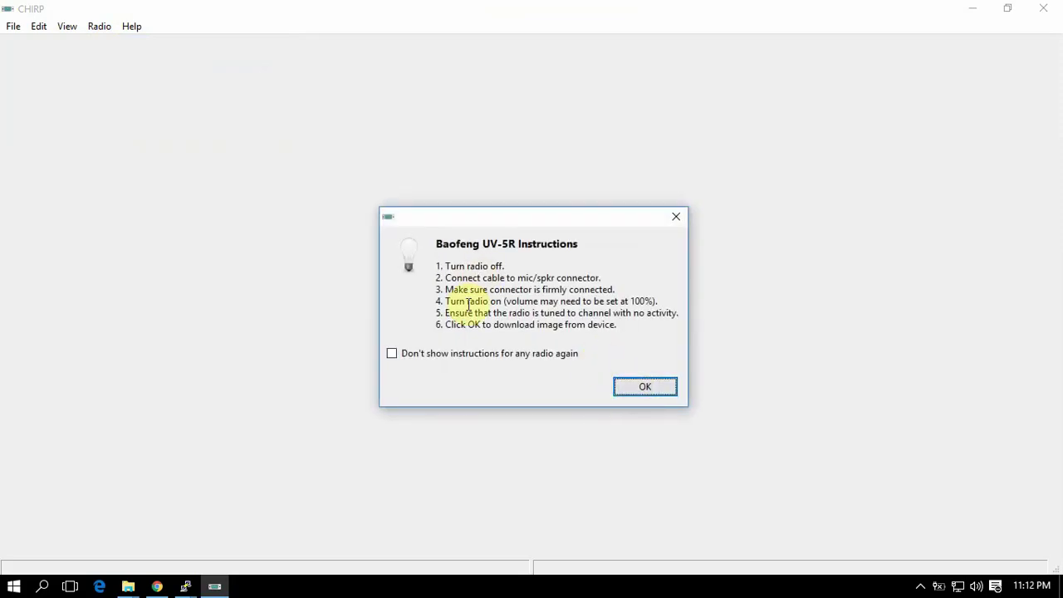
left_click(645, 389)
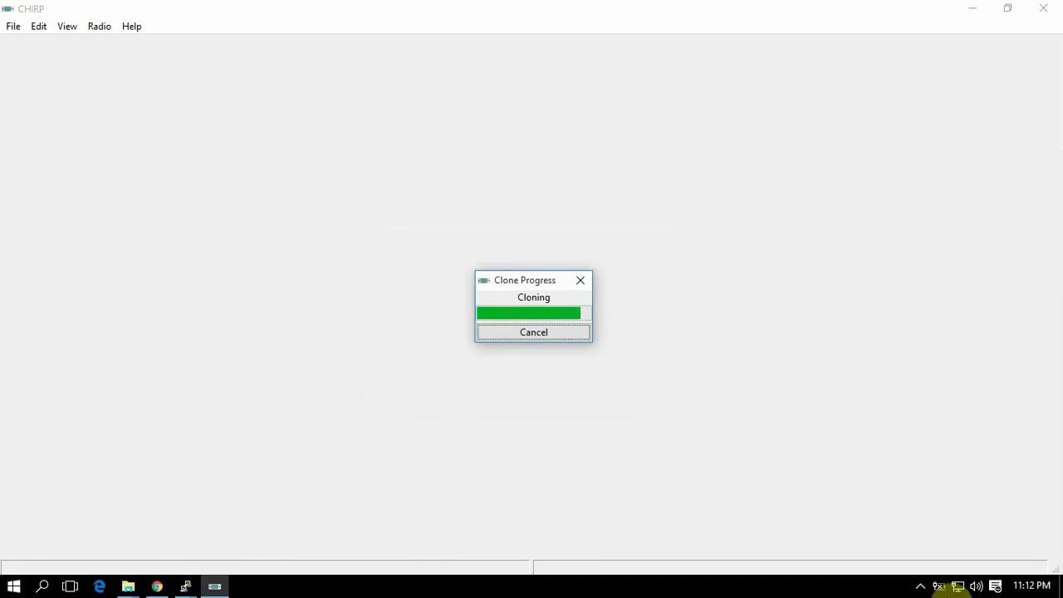
left_click(920, 587)
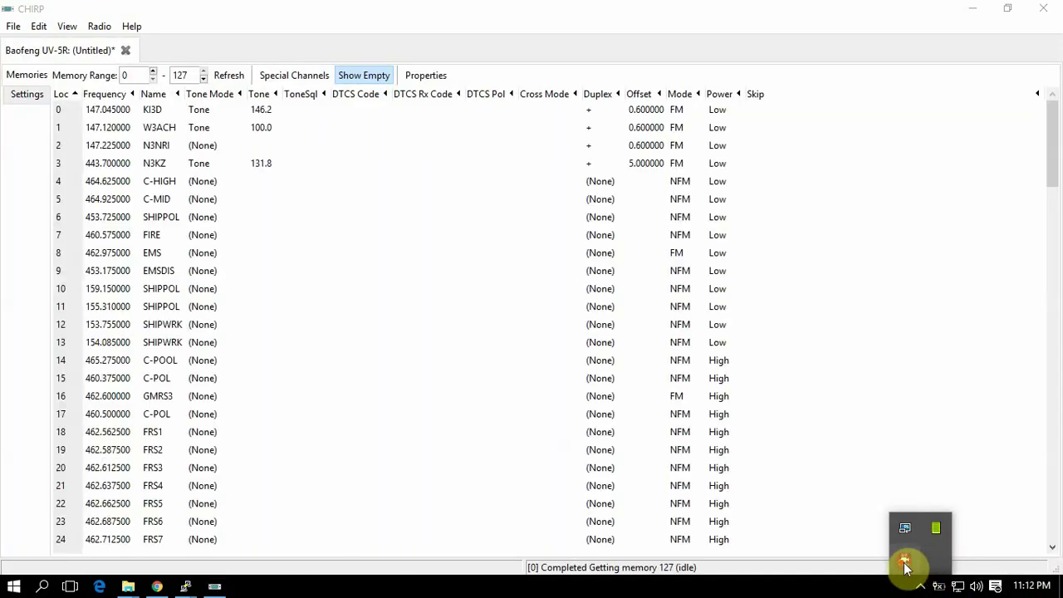
right_click(904, 562)
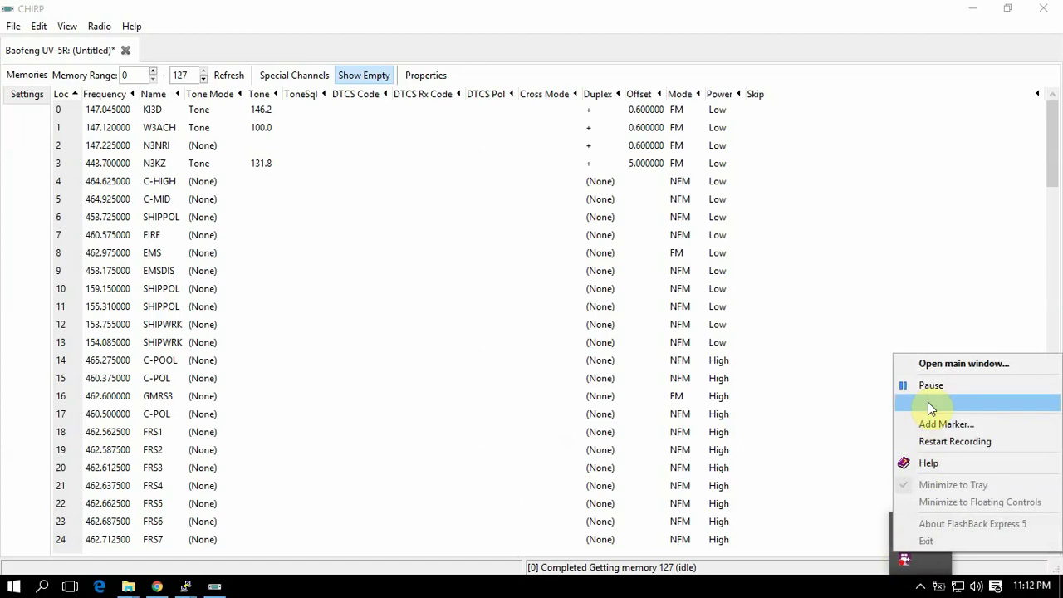
left_click(929, 385)
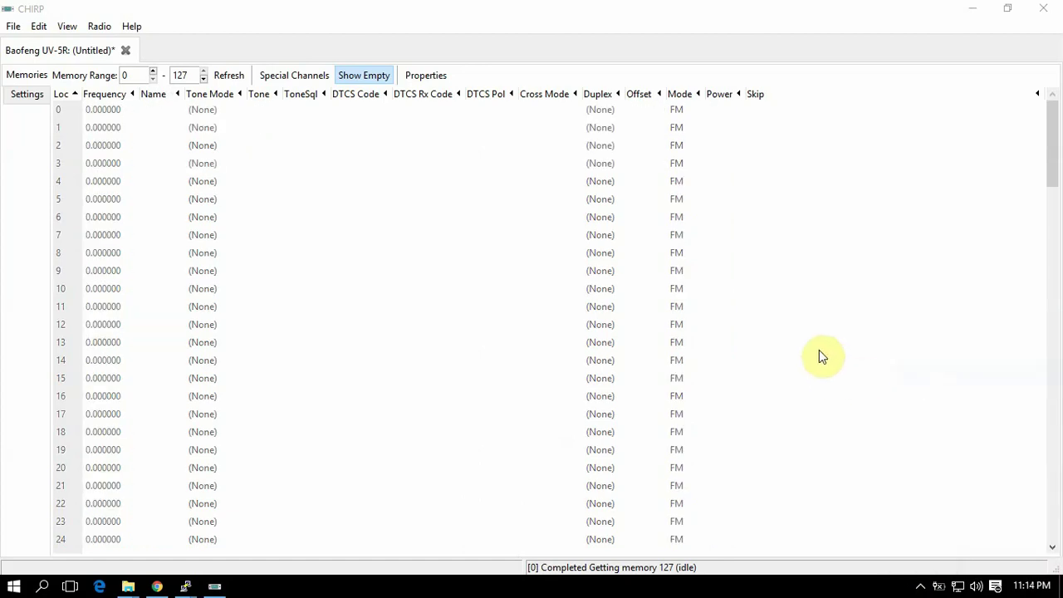
left_click(918, 587)
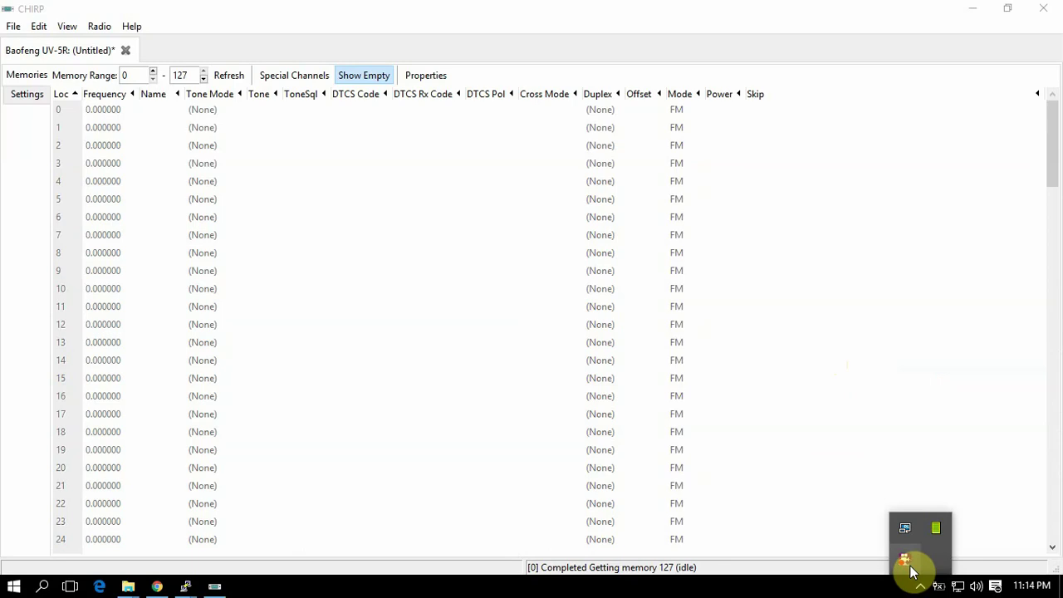
right_click(905, 561)
left_click(866, 225)
left_click(866, 226)
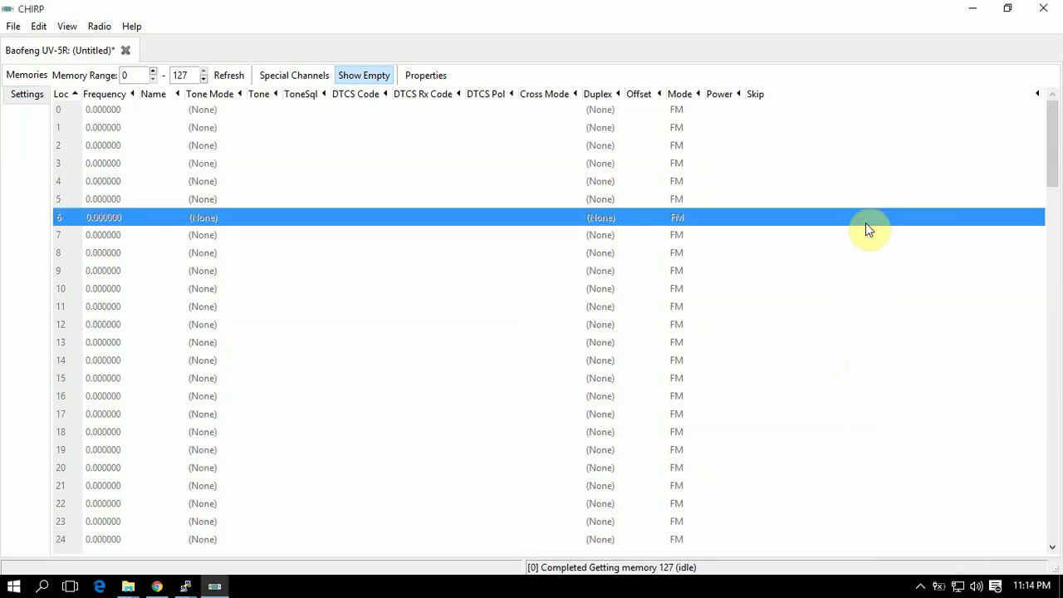
Start a RepeaterBook political query import, setting the state to Virginia and the county to Bedford County, VA
left_click(102, 113)
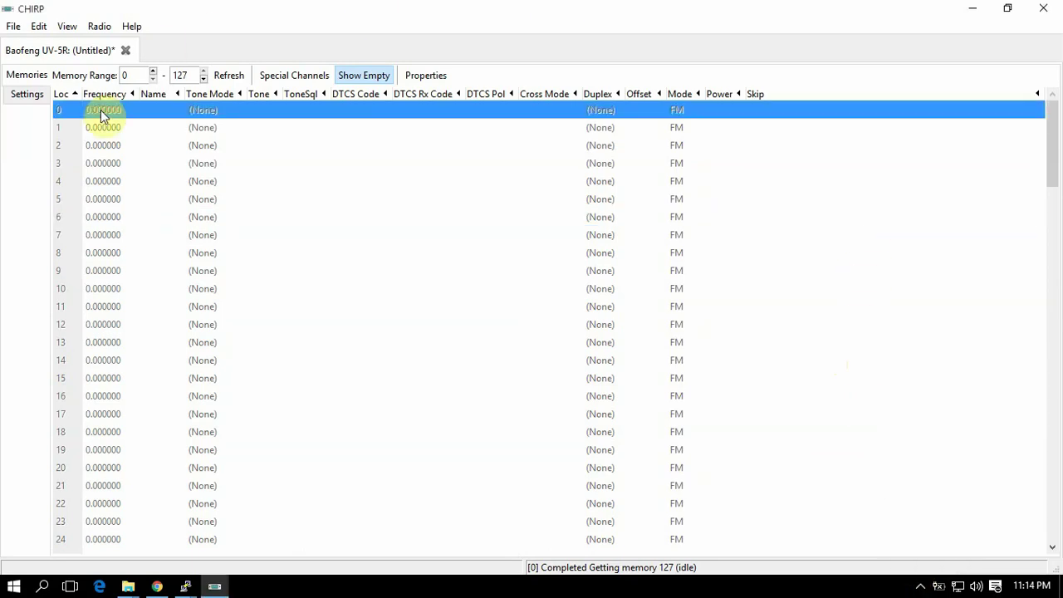
left_click(94, 34)
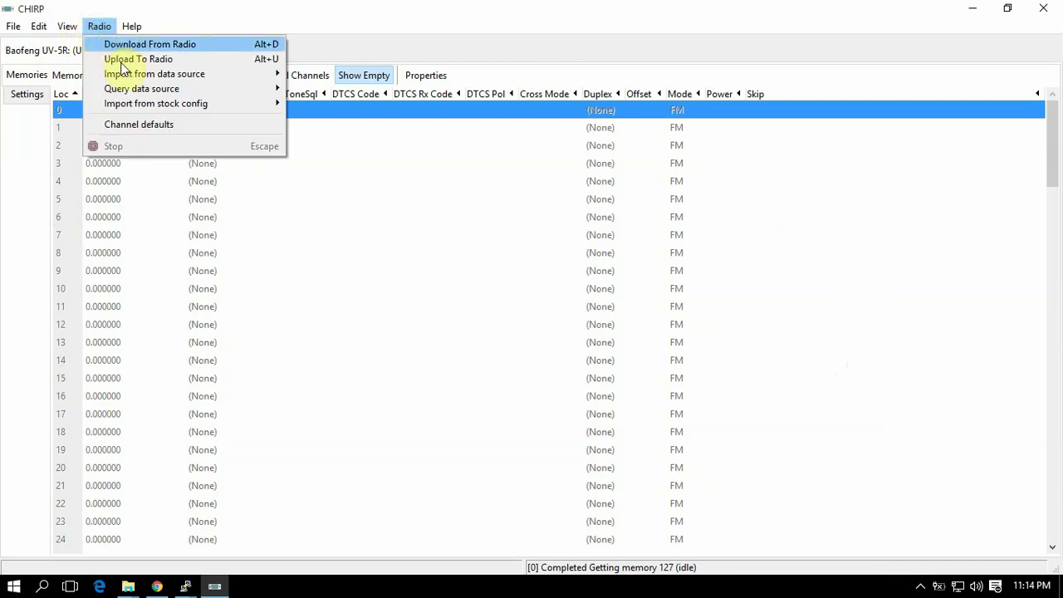
mouse_move(131, 77)
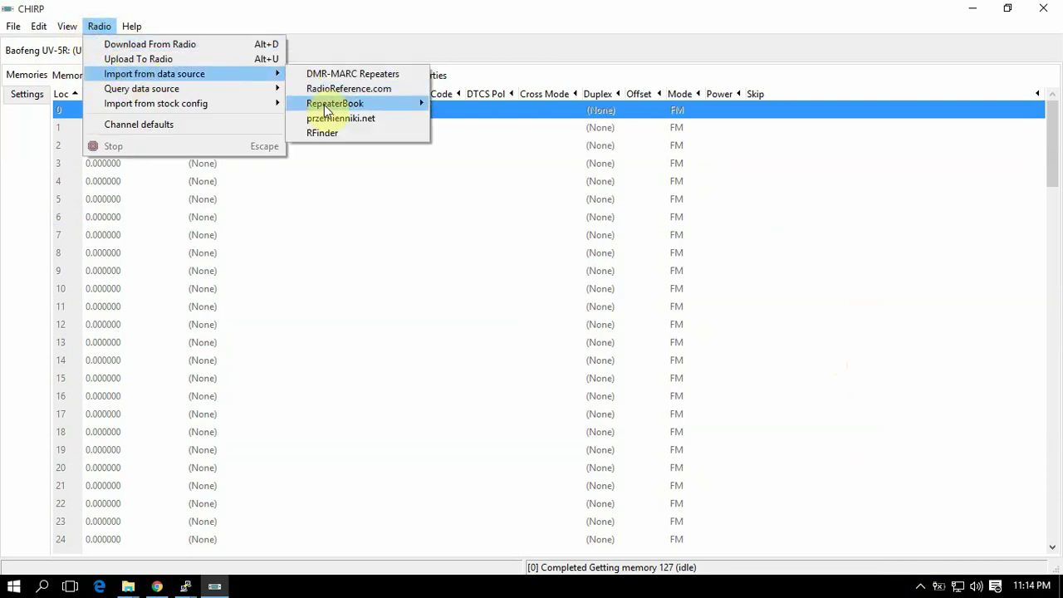
mouse_move(348, 105)
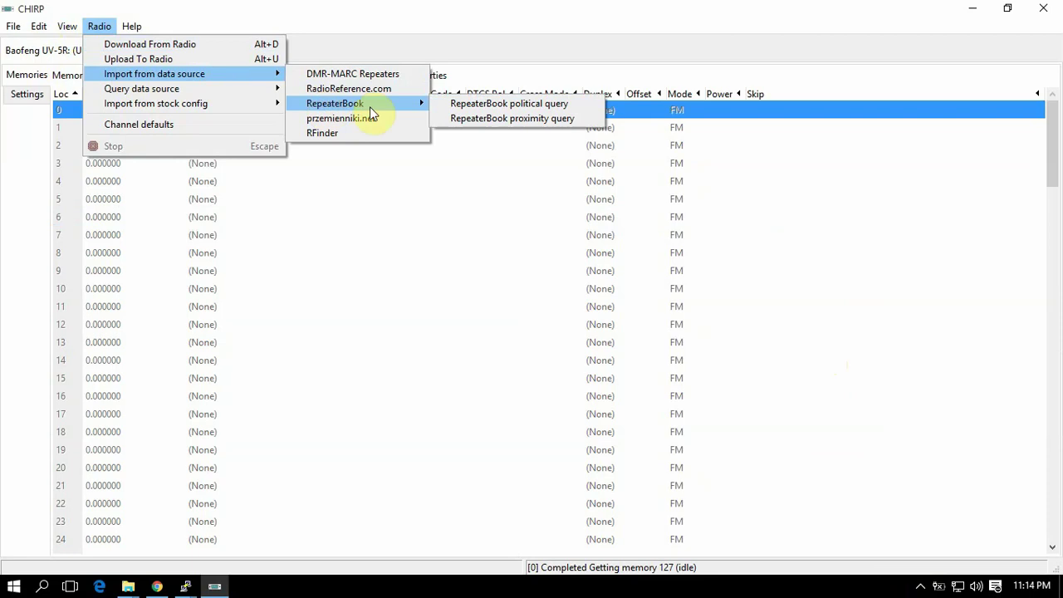
left_click(511, 109)
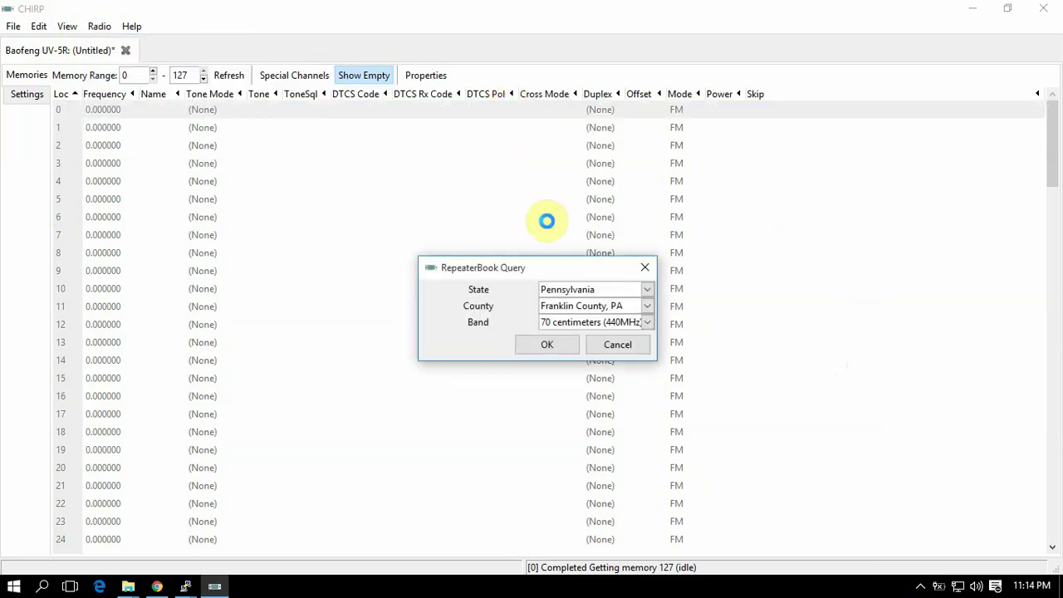
left_click(553, 289)
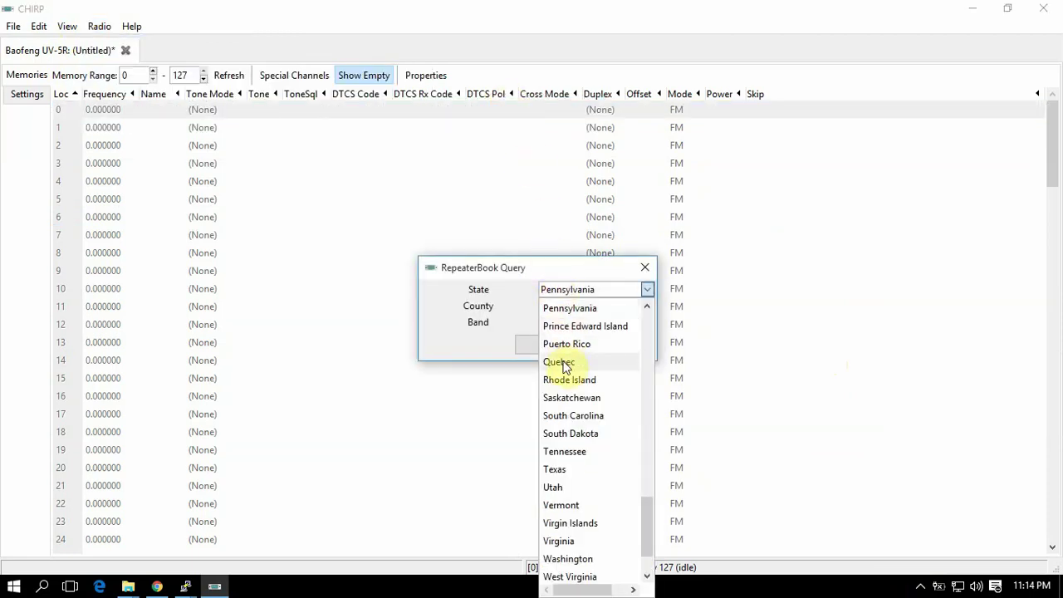
scroll(561, 397, "down", 1)
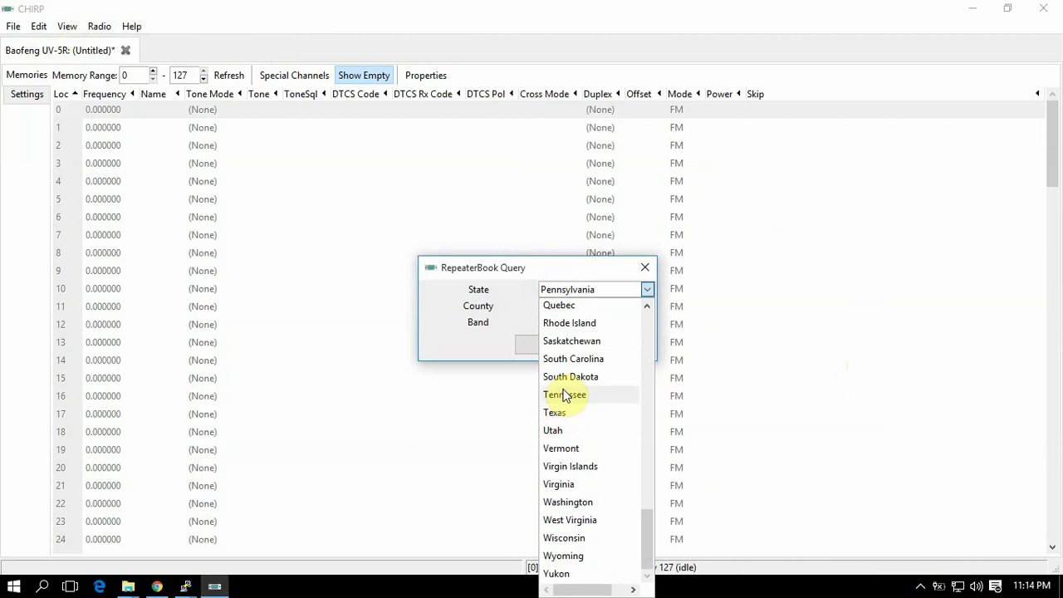
left_click(555, 484)
left_click(567, 306)
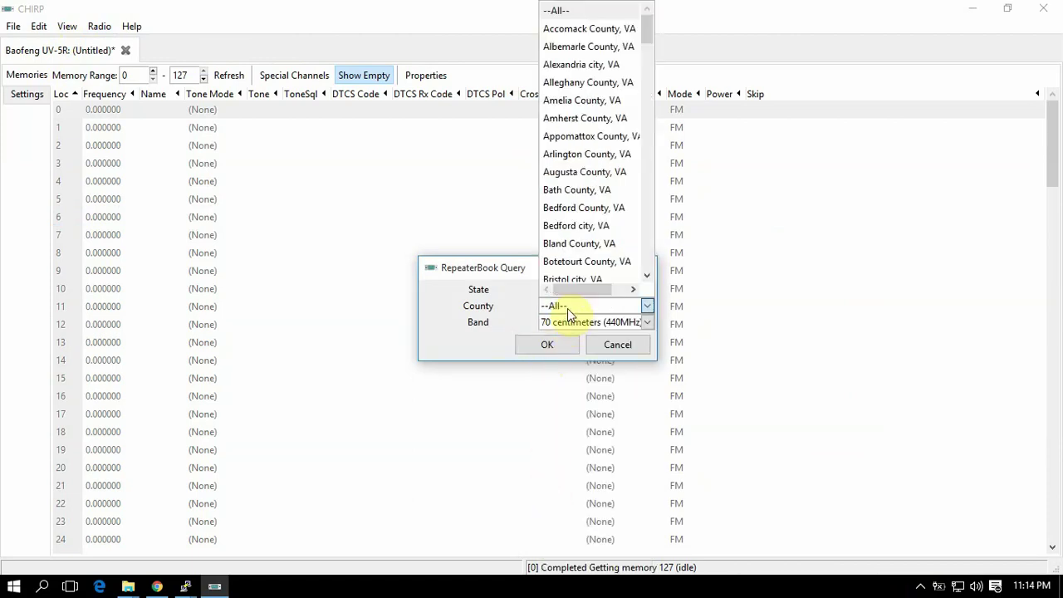
left_click(572, 210)
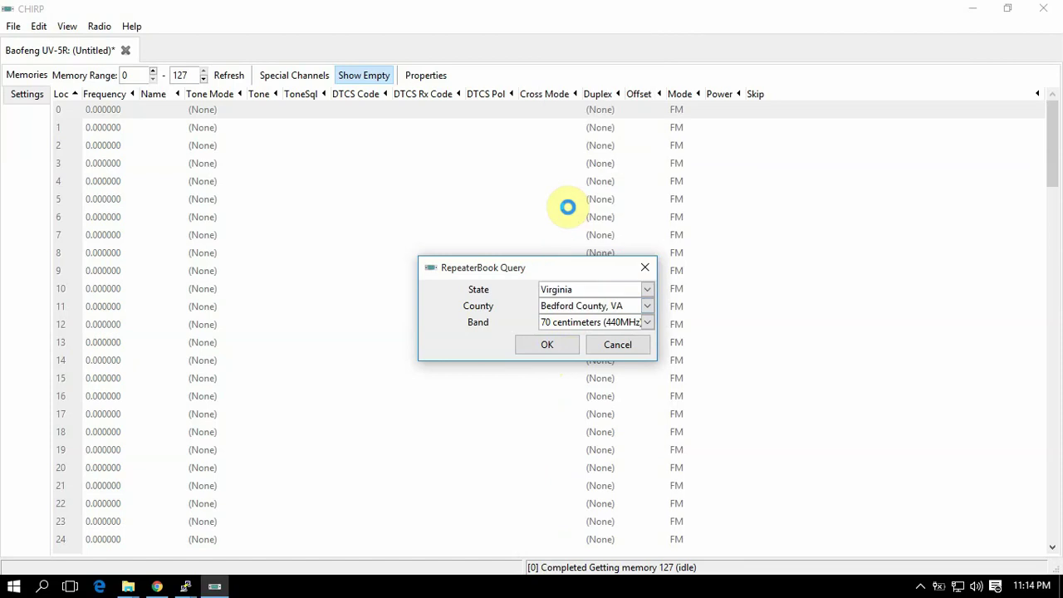
Run the query for the 2 meters (144MHz) band and import both repeaters into memory locations 0 and 1
left_click(569, 324)
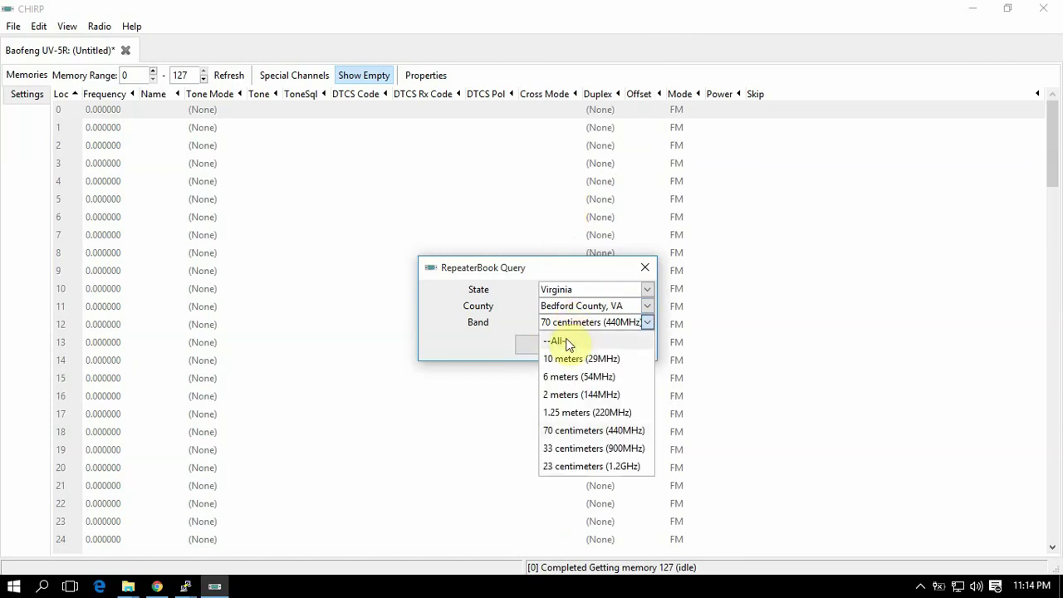
left_click(558, 401)
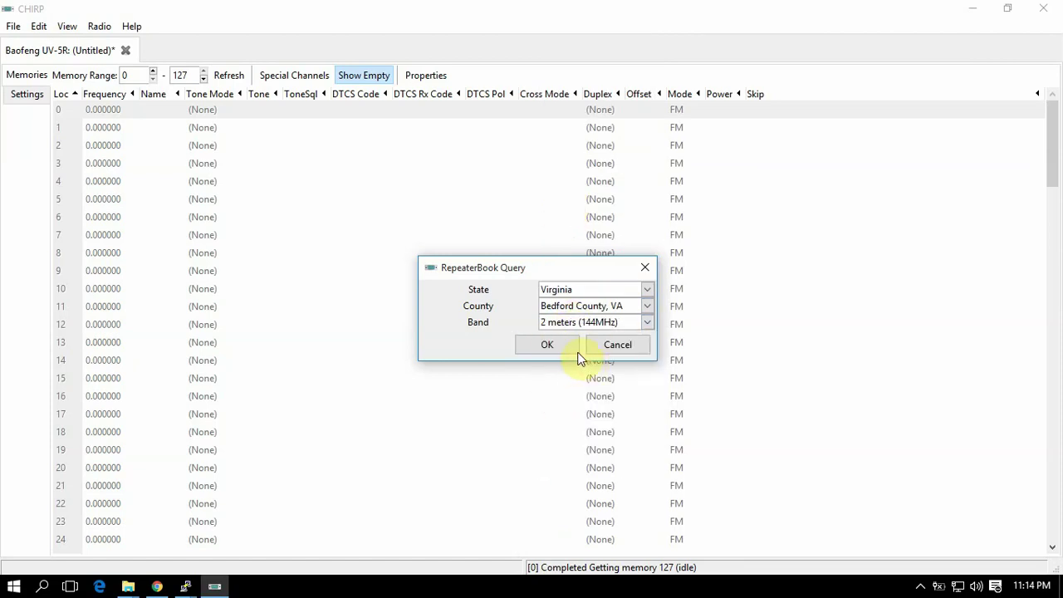
left_click(553, 344)
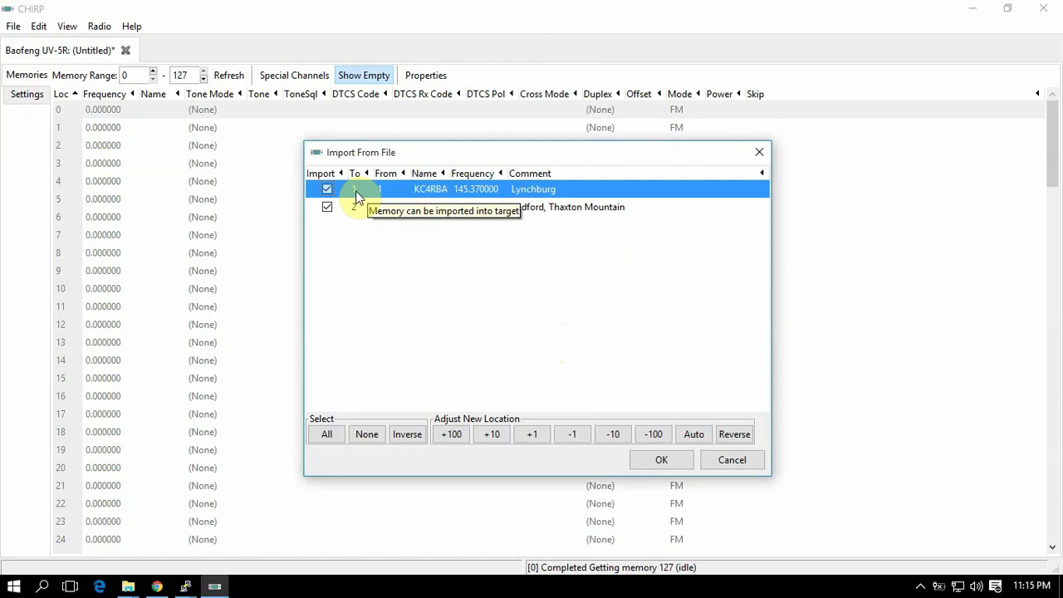
left_click(575, 434)
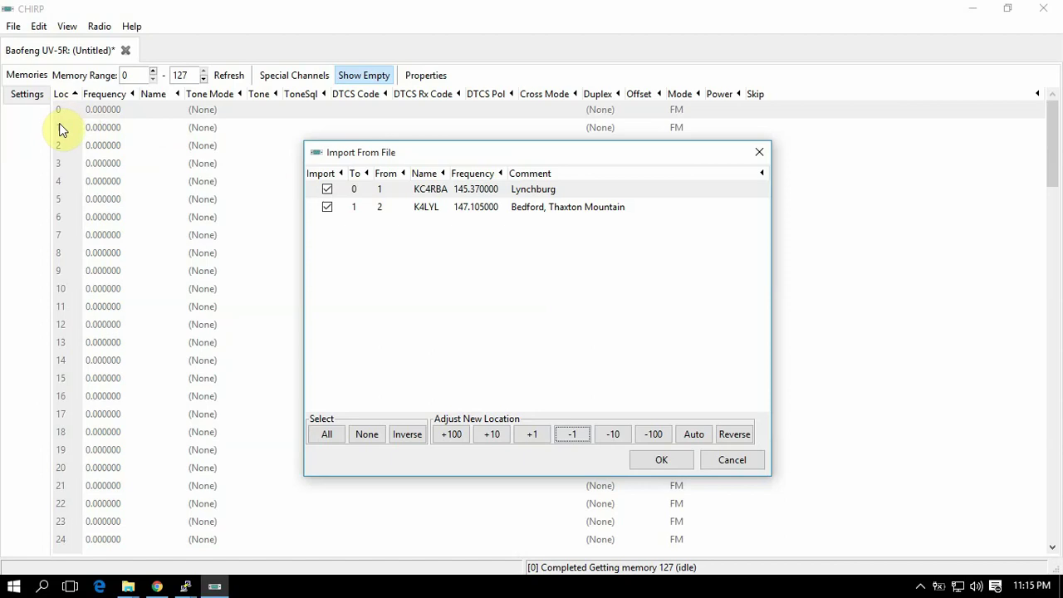
left_click(667, 460)
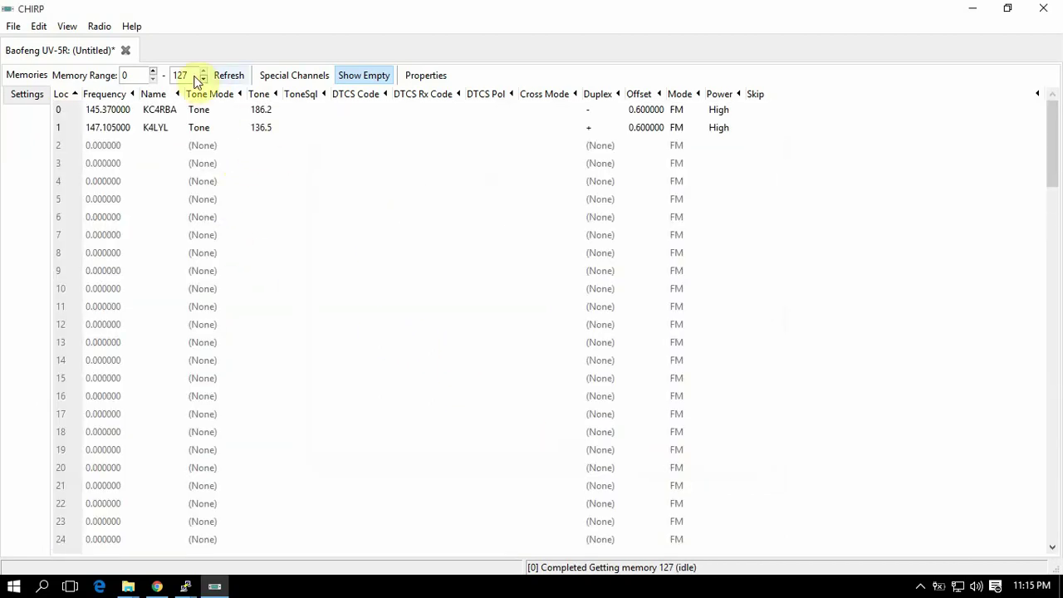
Run a RepeaterBook political query for 70 centimeters (440MHz) repeaters in Bedford County, Virginia, and cancel the import
left_click(99, 26)
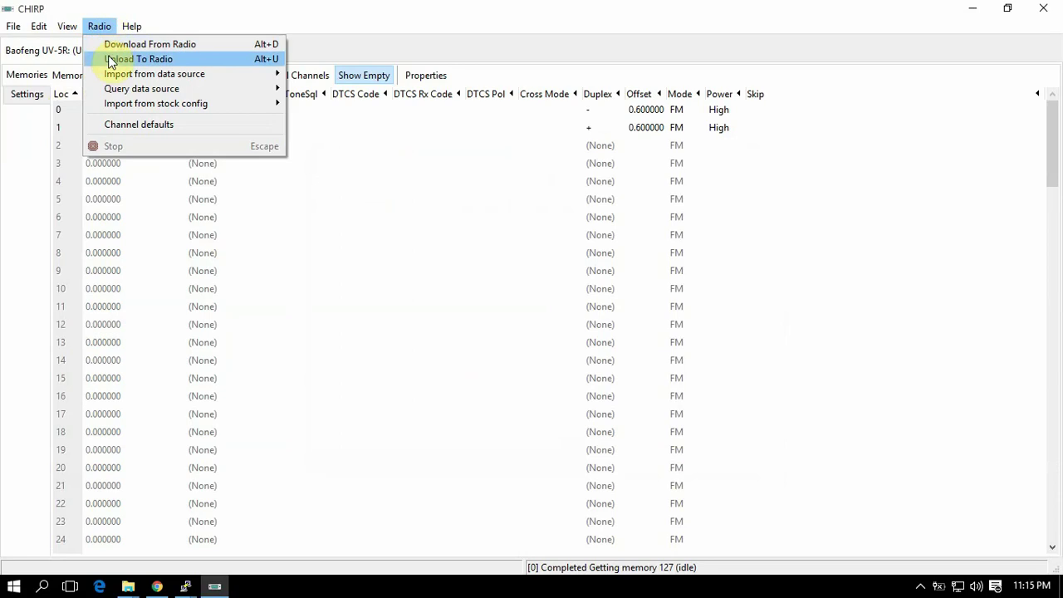
mouse_move(112, 74)
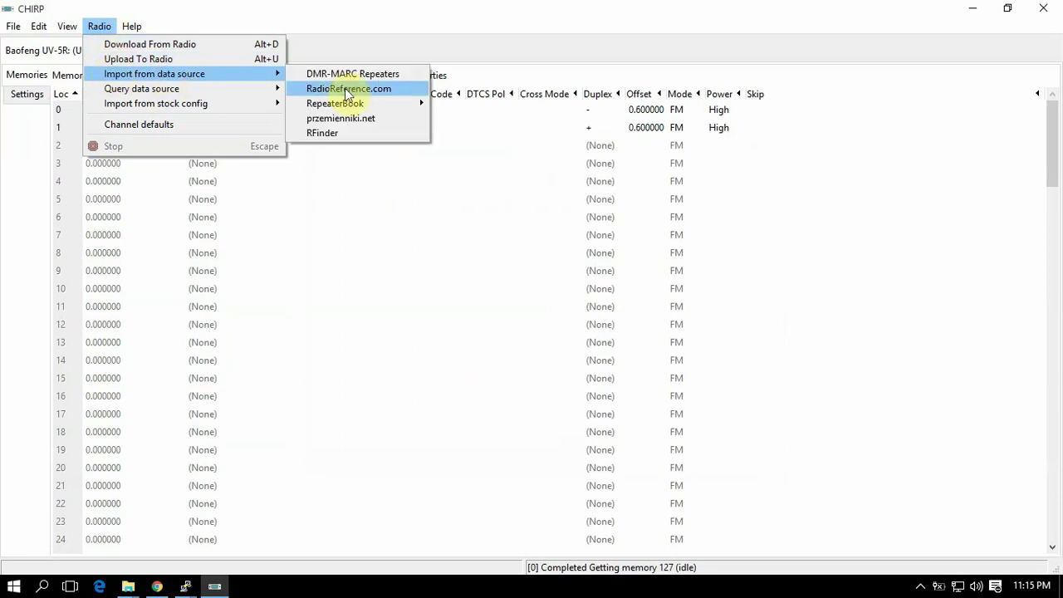
mouse_move(345, 105)
left_click(447, 101)
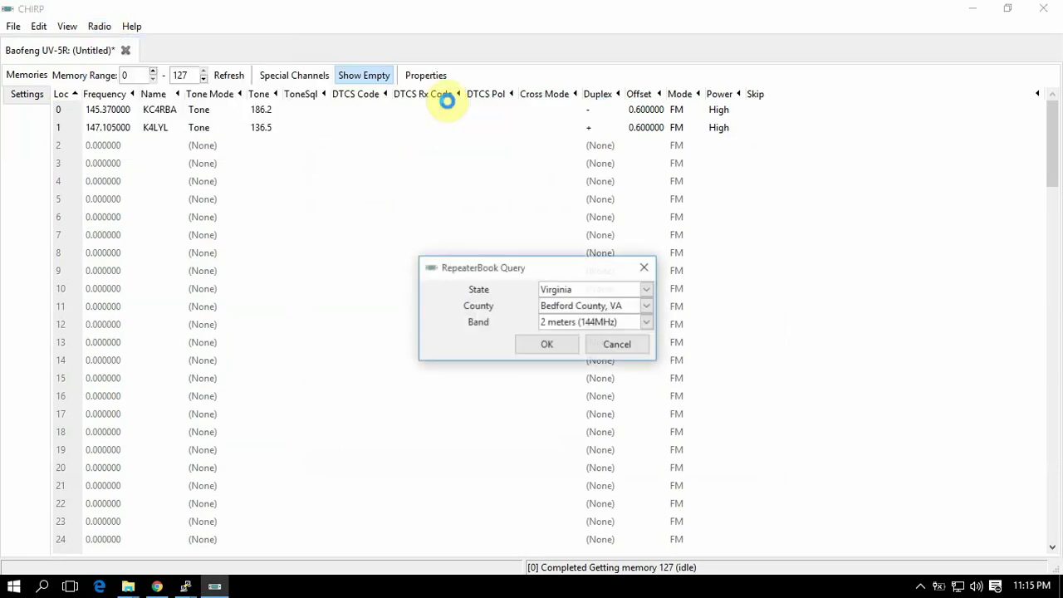
left_click(563, 322)
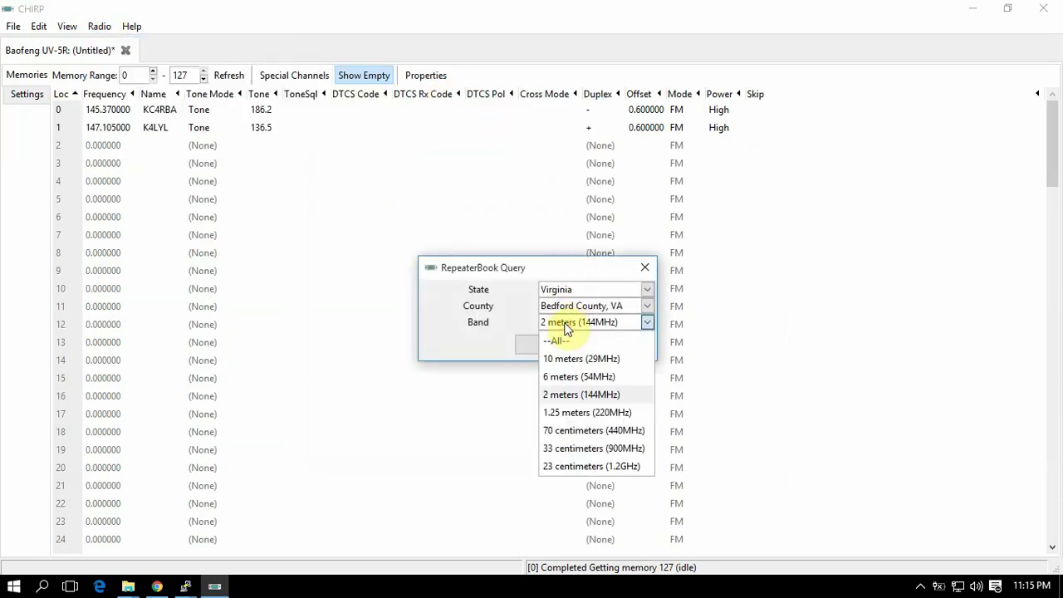
left_click(552, 429)
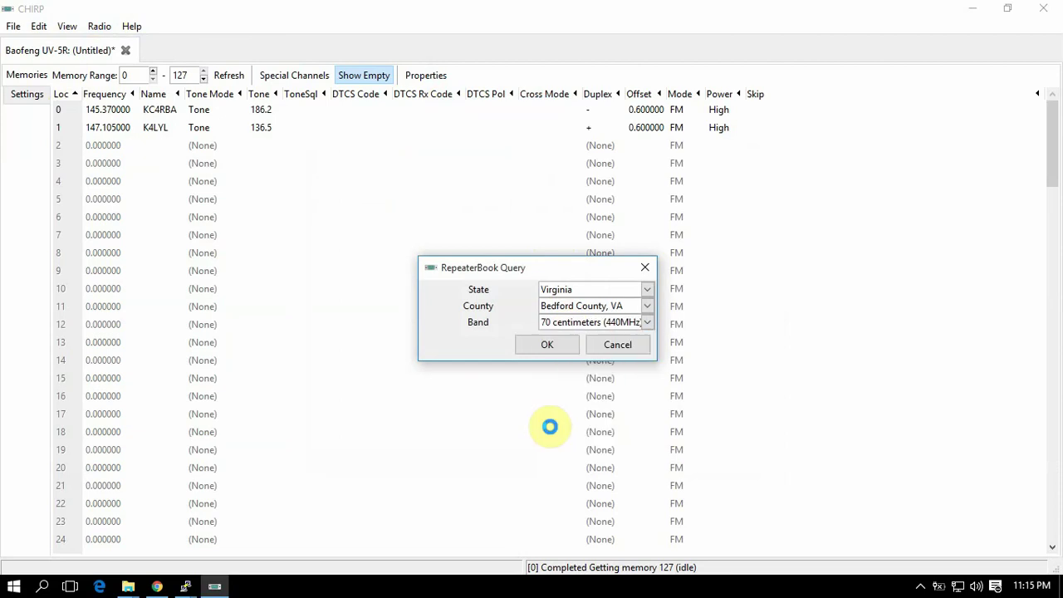
left_click(544, 349)
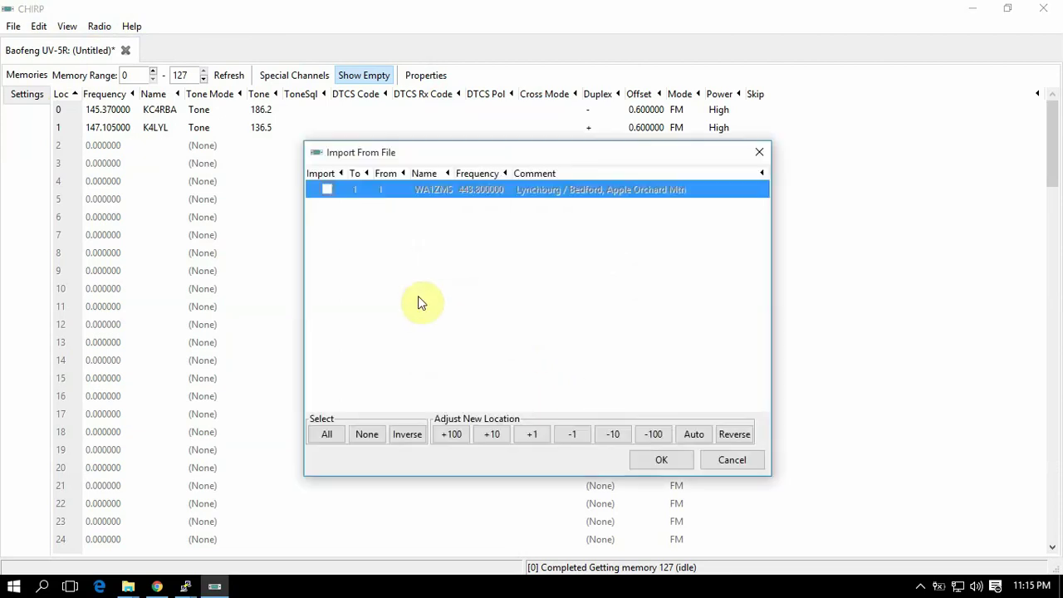
left_click(719, 462)
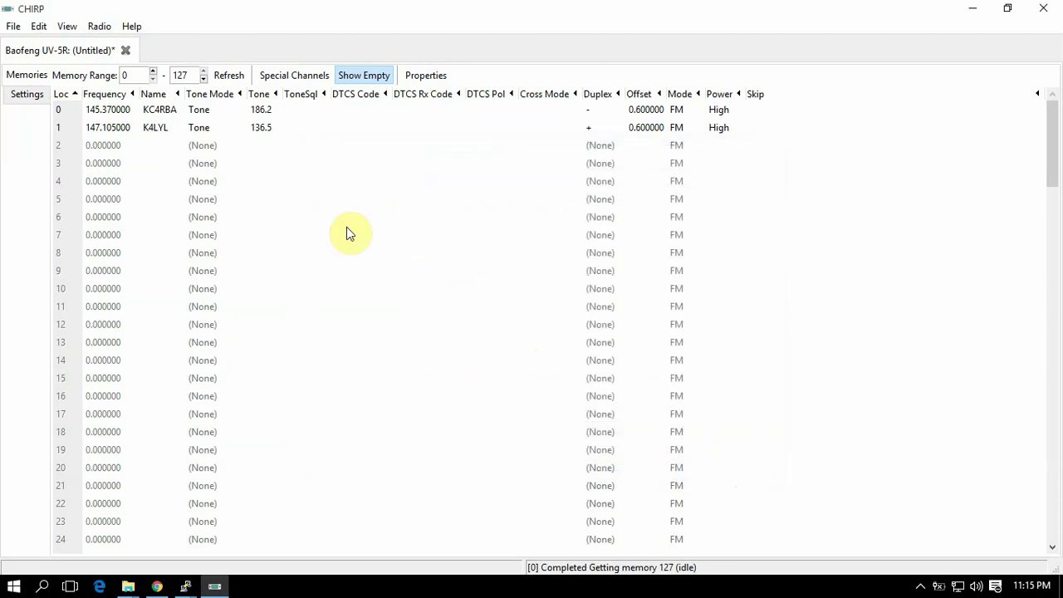
Run a RepeaterBook political query import for 70 centimeters (440MHz) repeaters in Bath County, Virginia
left_click(99, 26)
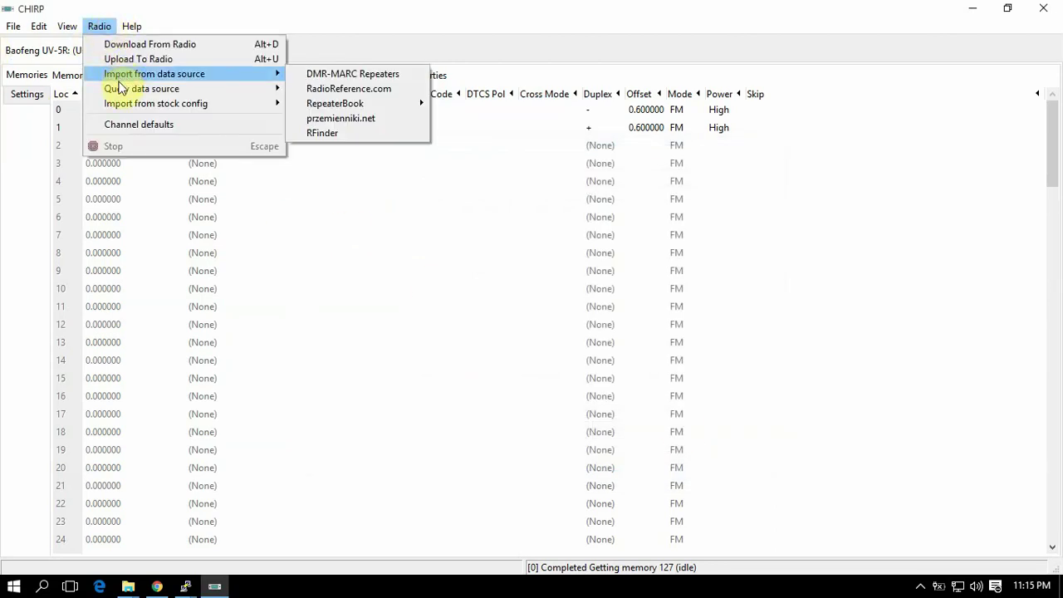
mouse_move(122, 89)
mouse_move(334, 106)
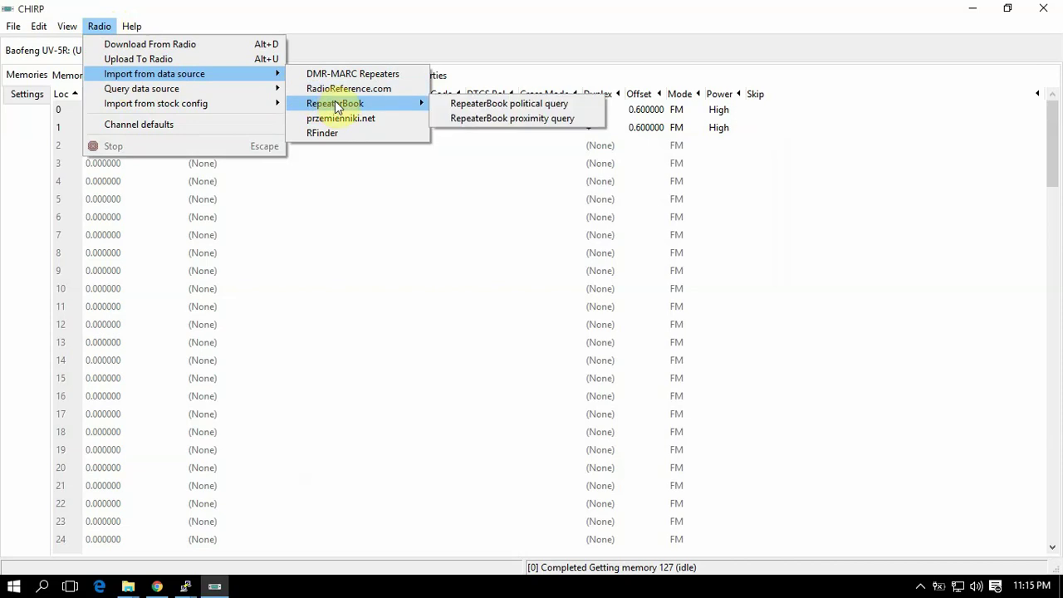
left_click(471, 104)
left_click(568, 306)
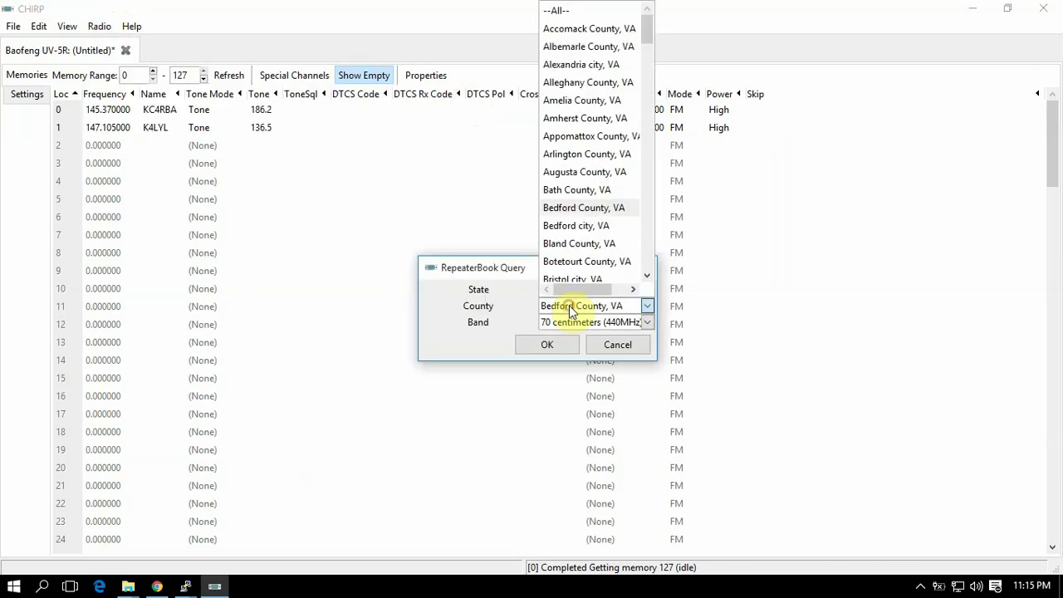
left_click(582, 190)
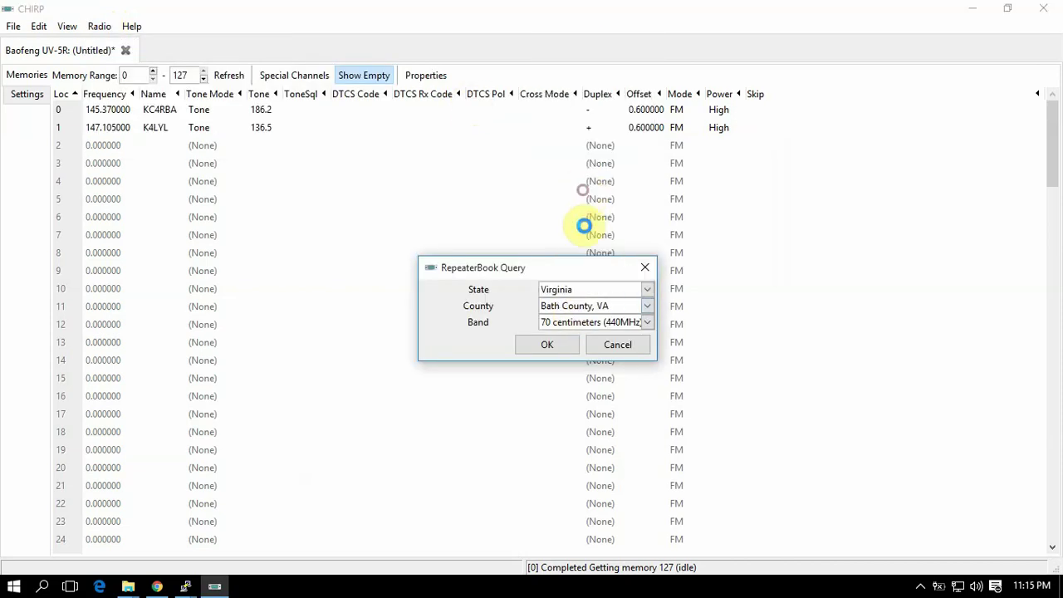
left_click(548, 345)
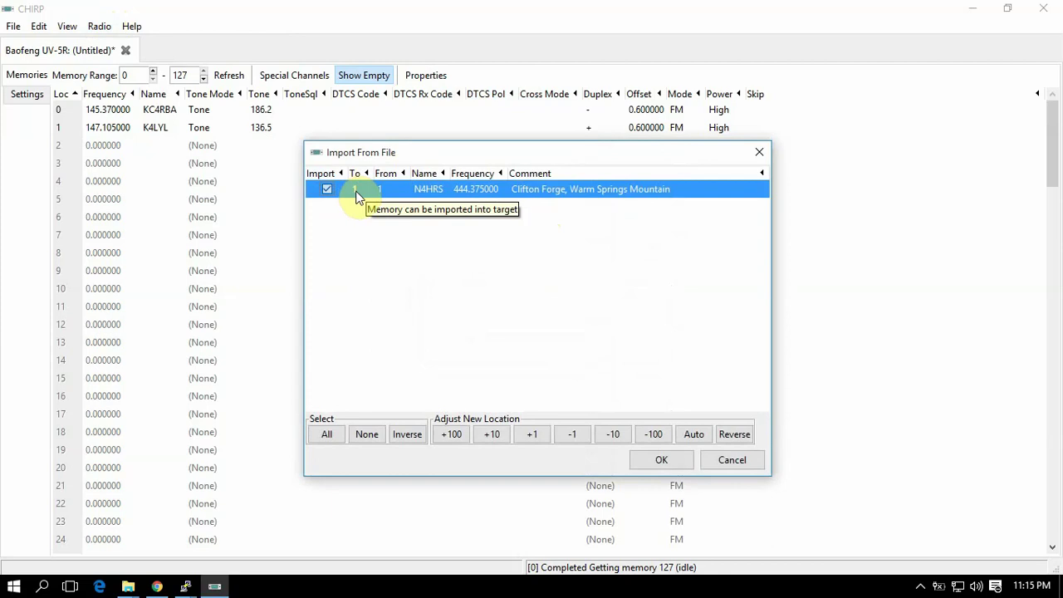
Set the target location of the 444.375 MHz repeater to memory 2 and import it
left_click(531, 434)
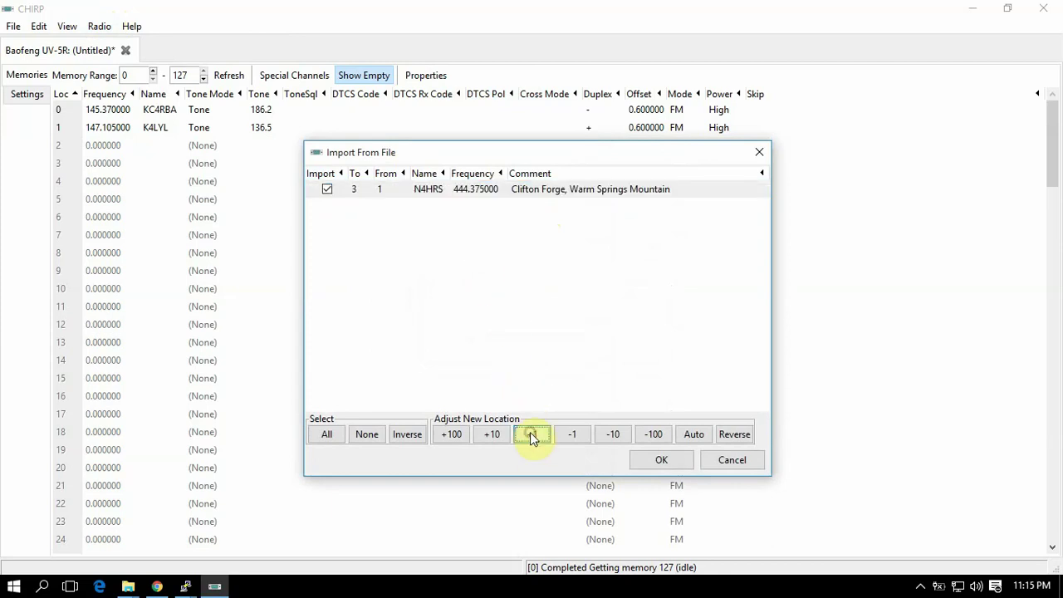
left_click(572, 433)
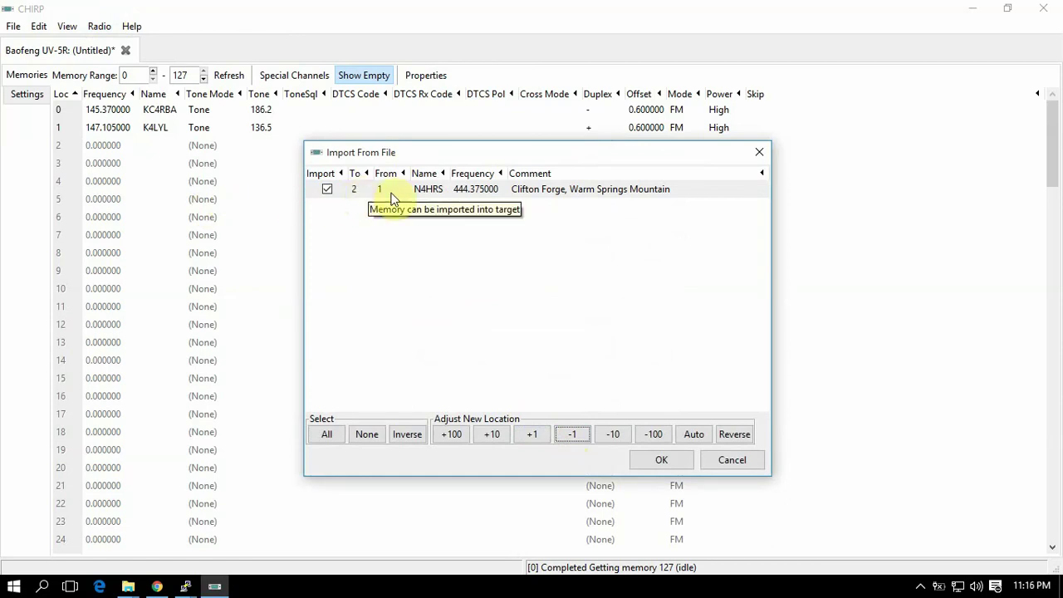
left_click(633, 463)
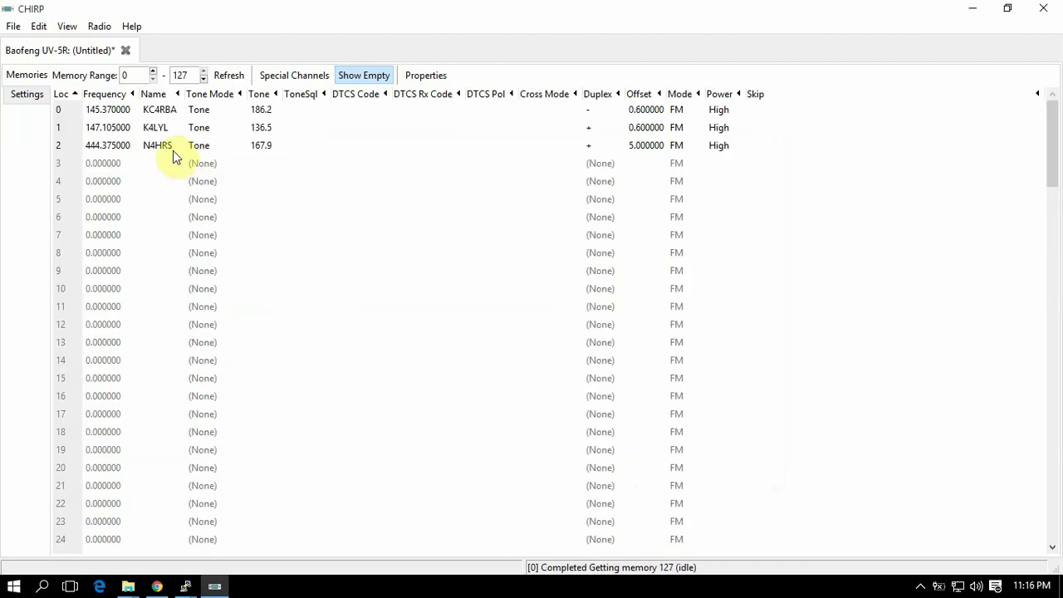
Import the US FRS and GMRS Channels stock configuration, shifting its target locations to memories 3 through 24
left_click(100, 27)
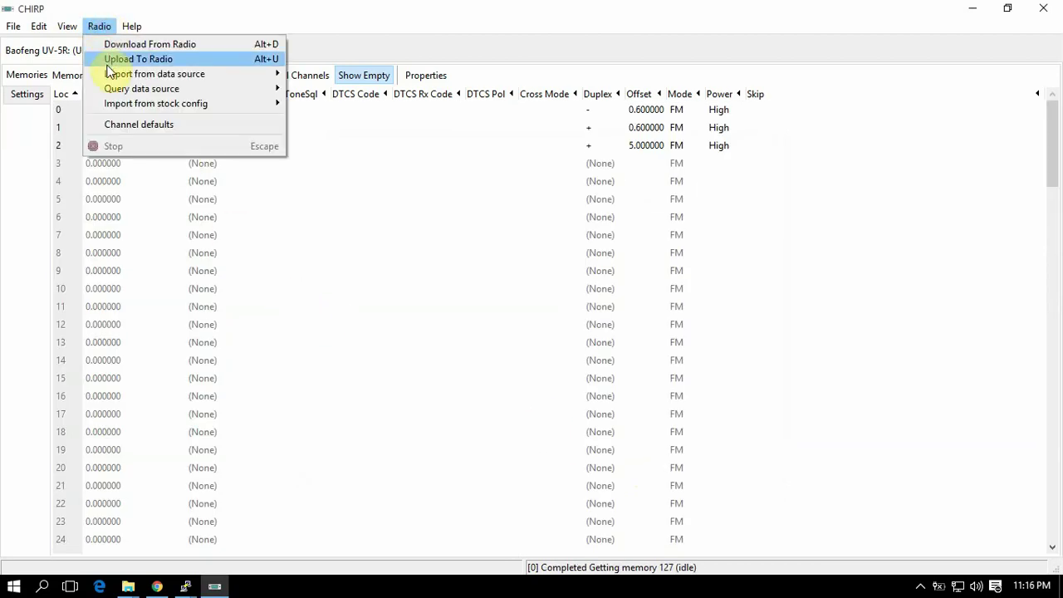
mouse_move(111, 81)
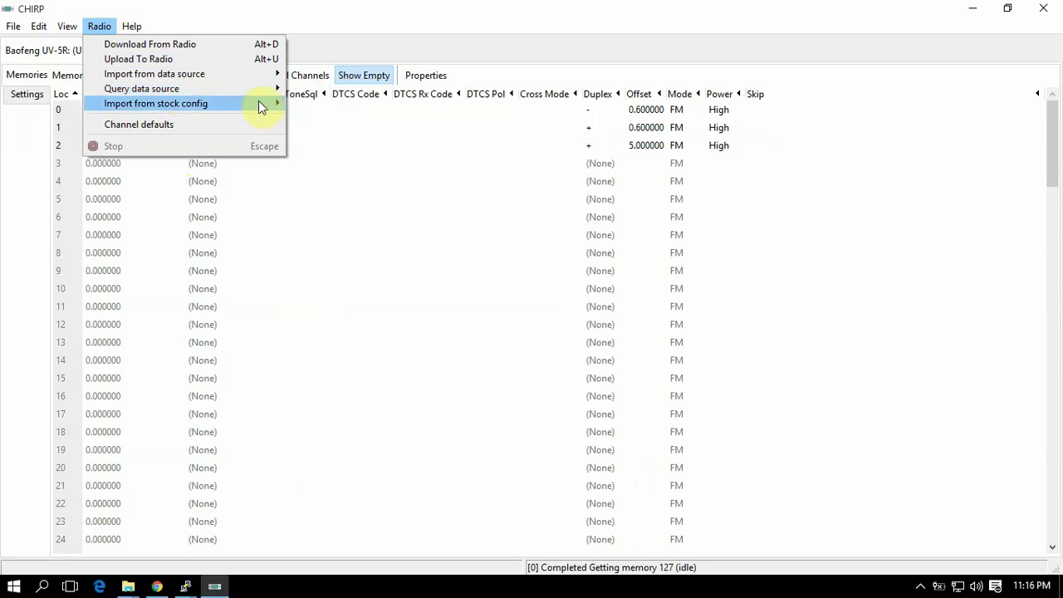
mouse_move(258, 101)
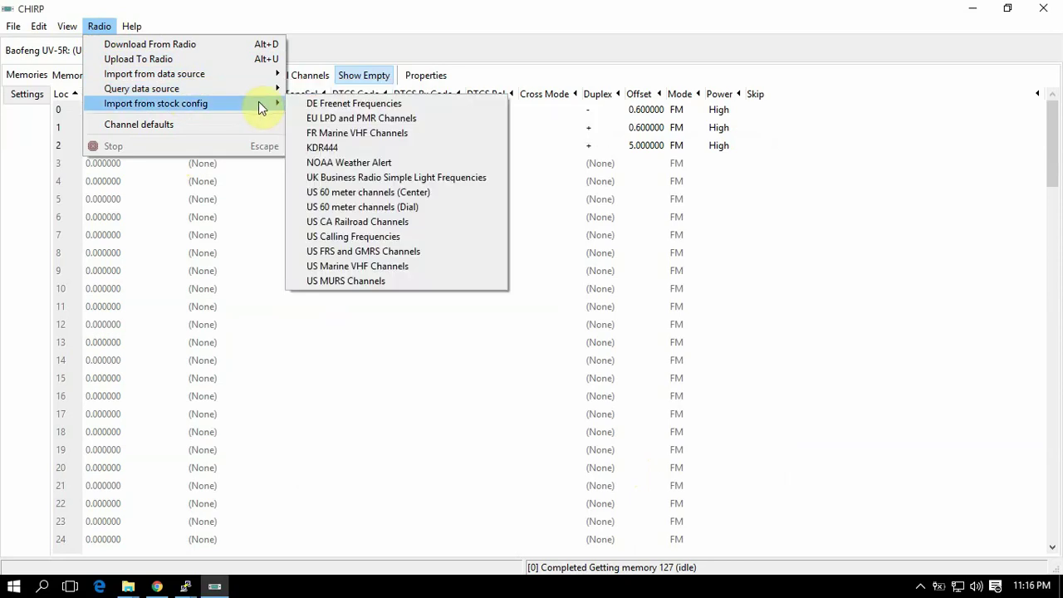
left_click(351, 255)
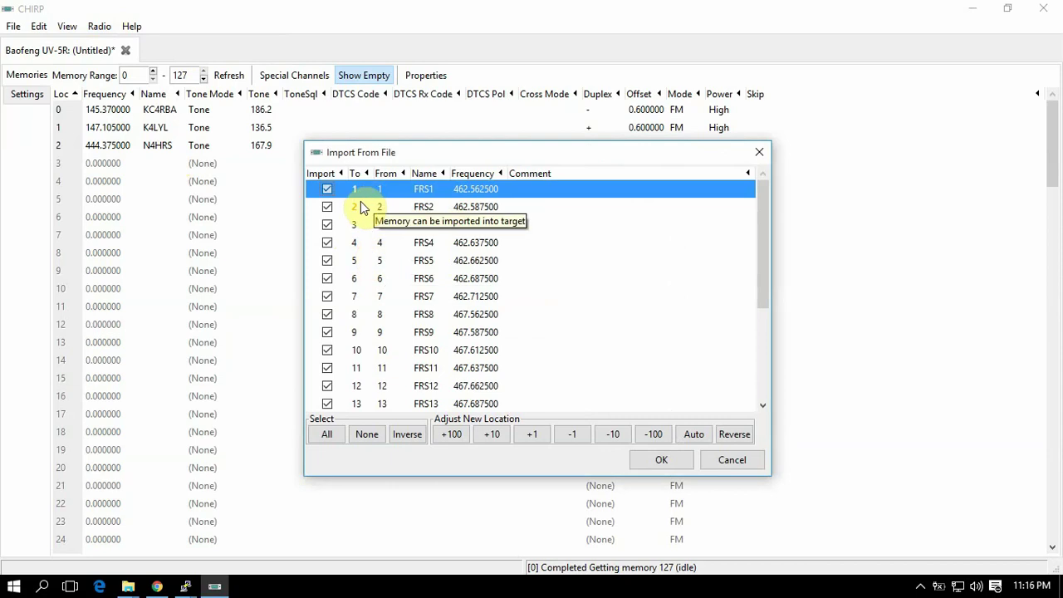
scroll(358, 205, "down", 3)
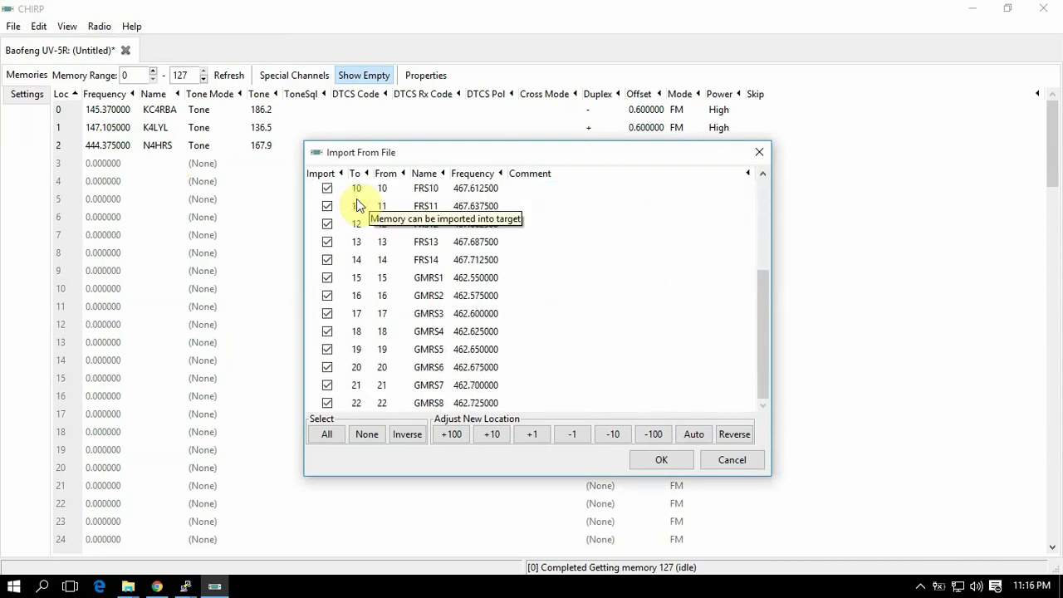
scroll(356, 198, "up", 3)
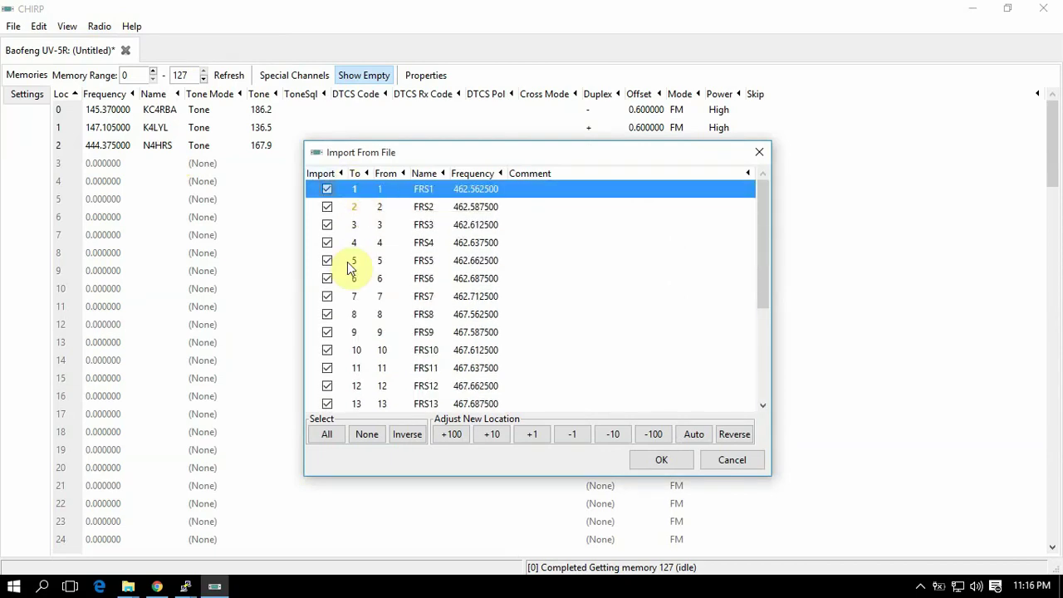
left_click(534, 438)
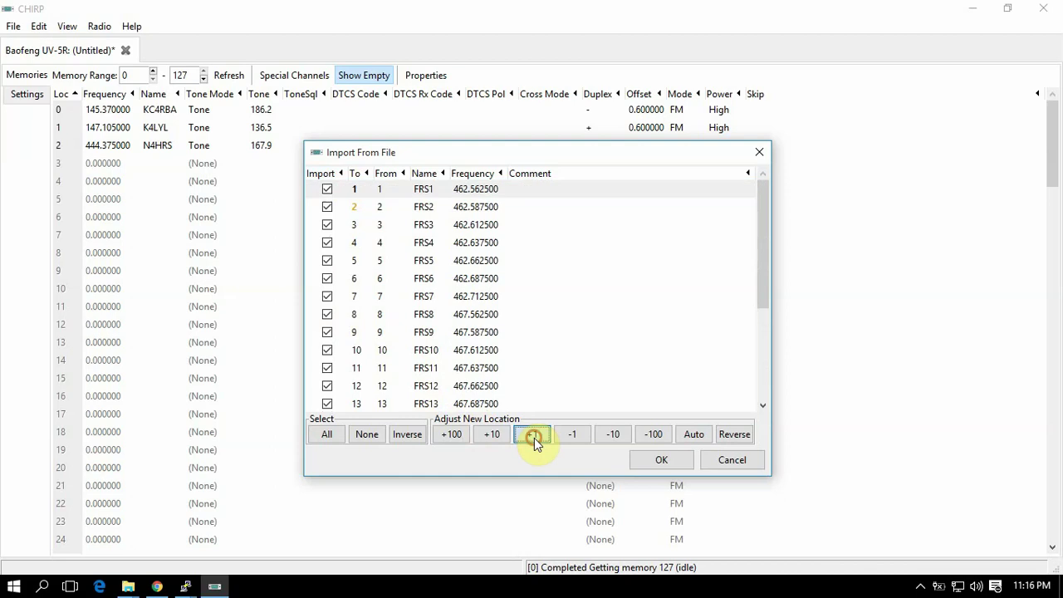
left_click(534, 438)
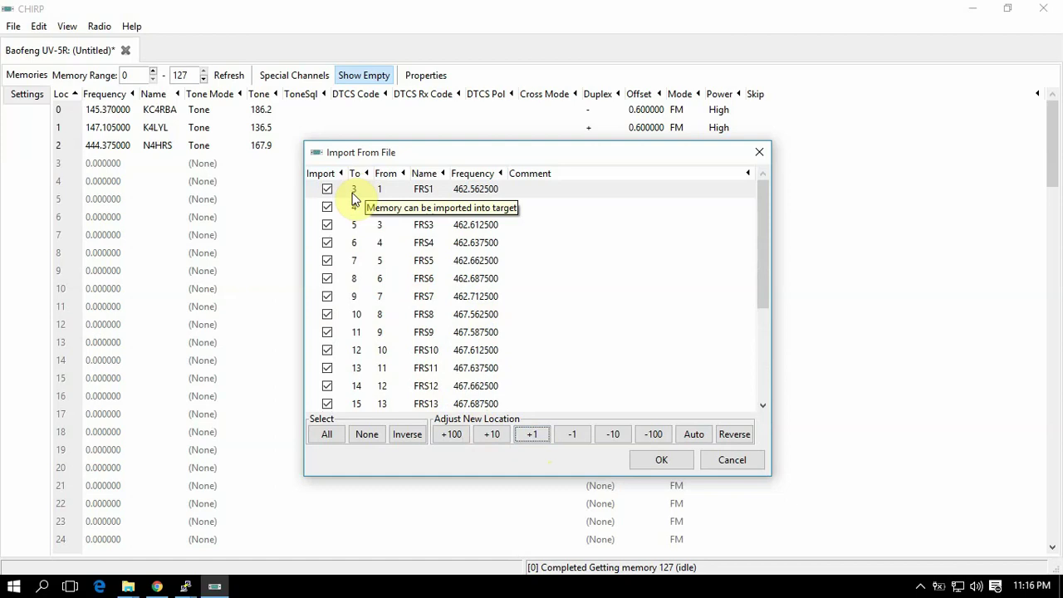
left_click(641, 457)
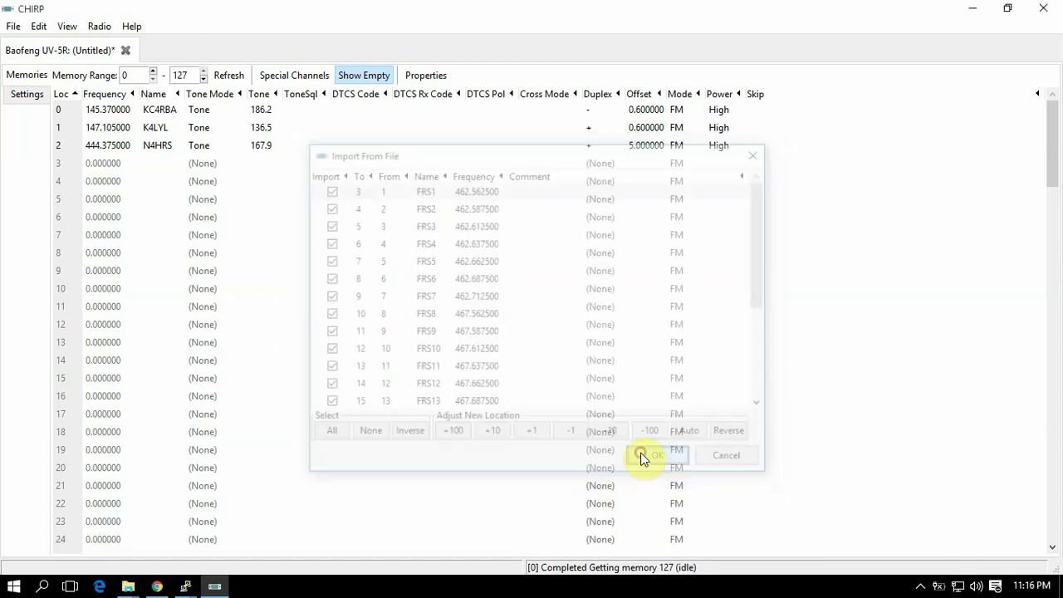
scroll(430, 311, "down", 3)
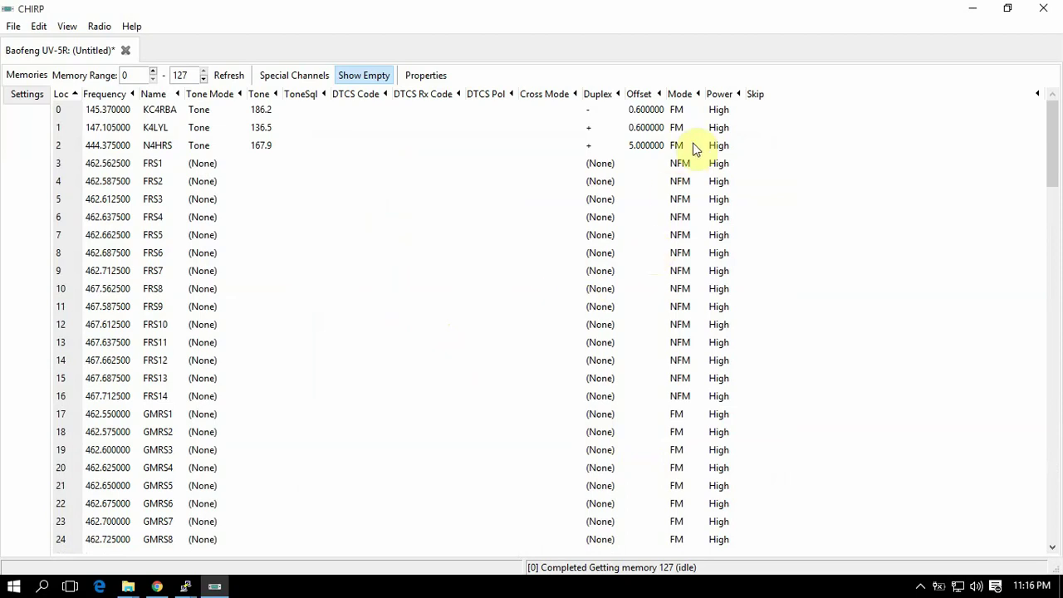
scroll(723, 361, "down", 5)
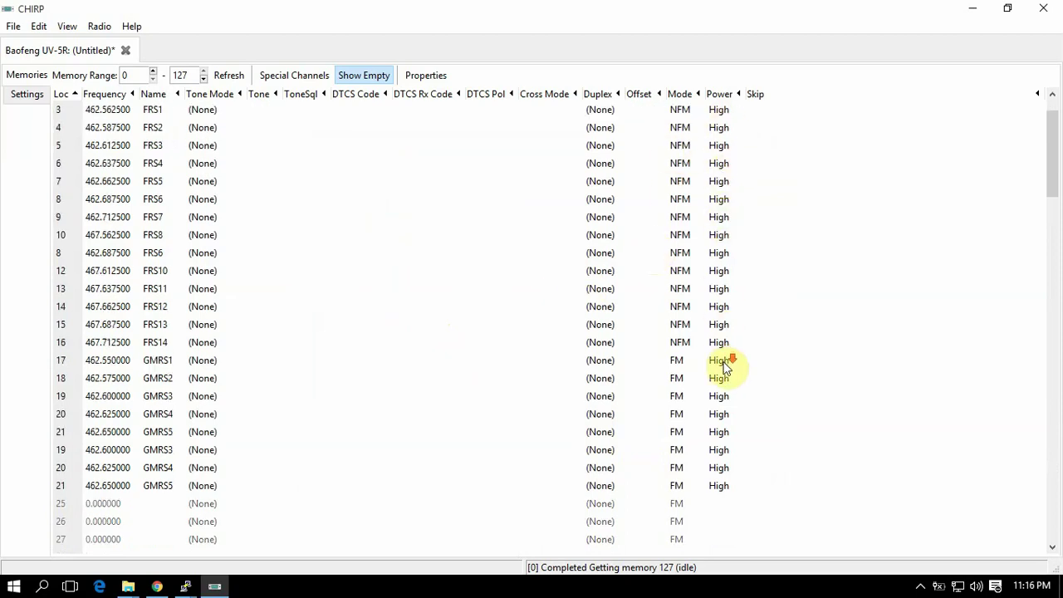
scroll(725, 366, "up", 5)
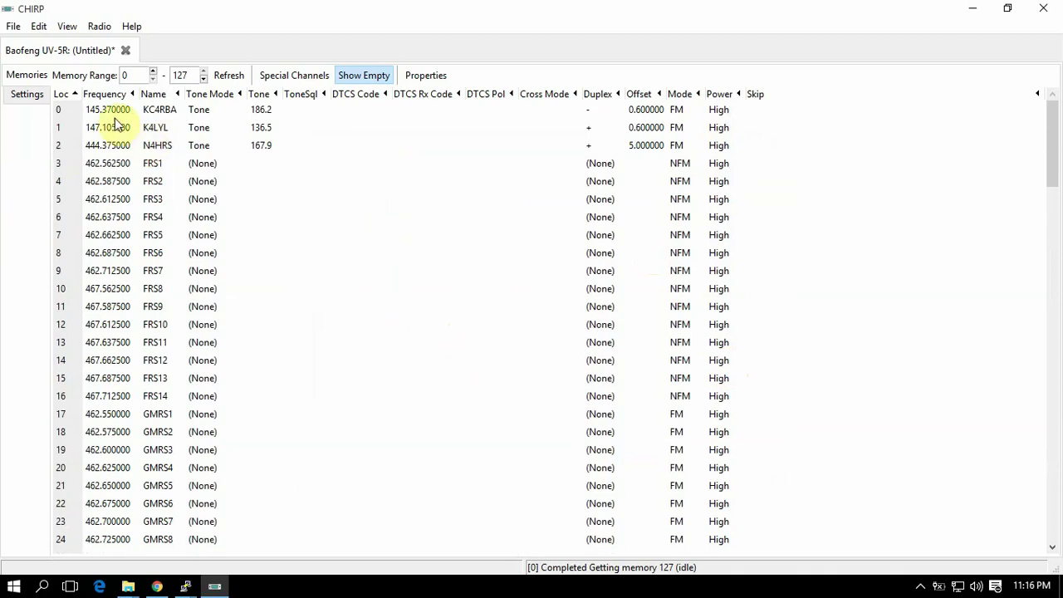
Select memories 0 through 24 and set the power of all of them to Low in the memory properties
scroll(89, 172, "down", 3)
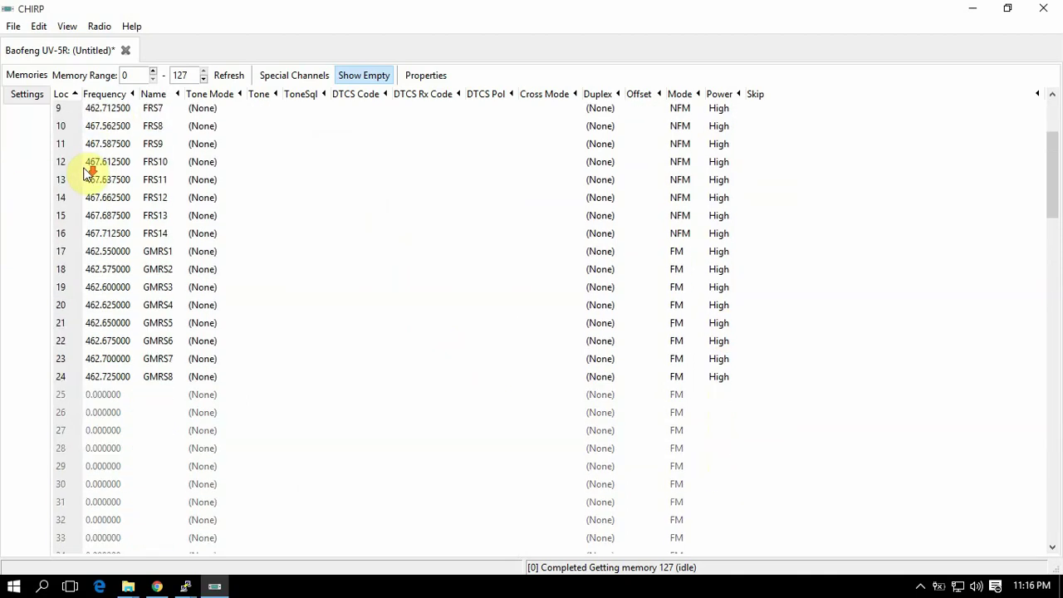
left_click(103, 377)
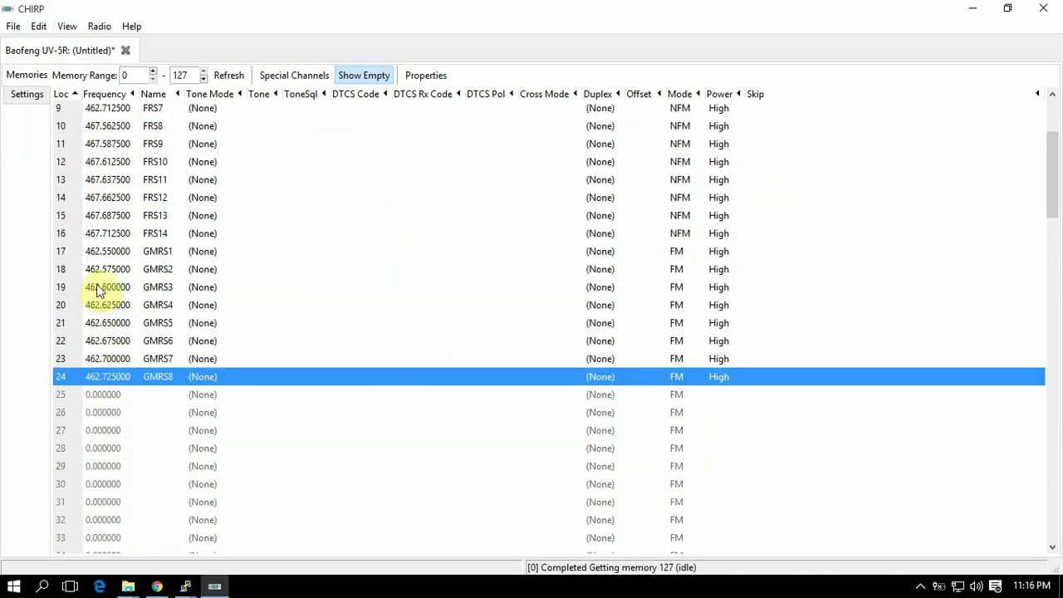
scroll(97, 286, "up", 3)
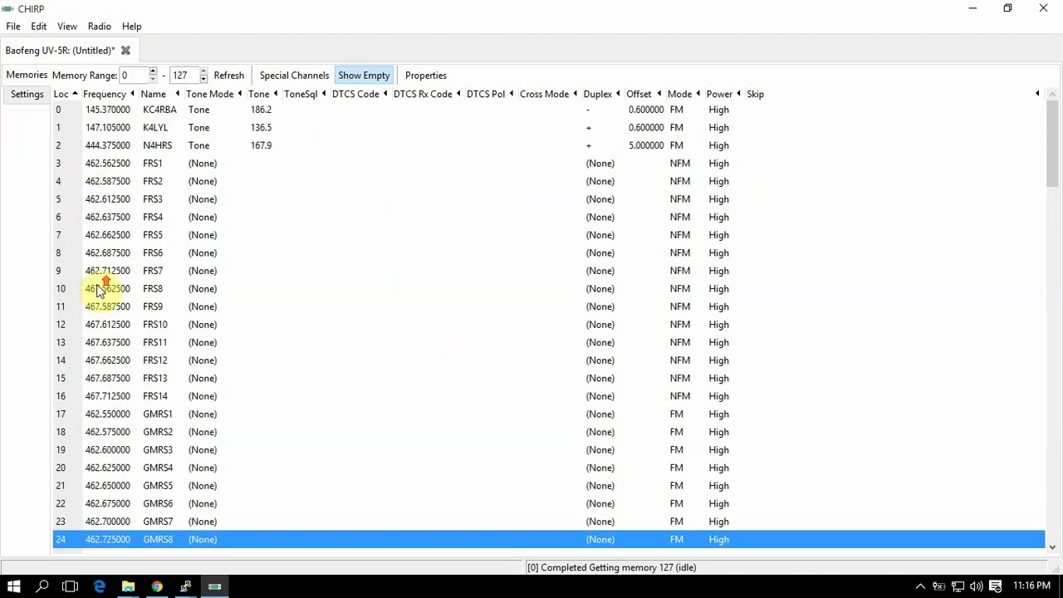
left_click(93, 116, "shift")
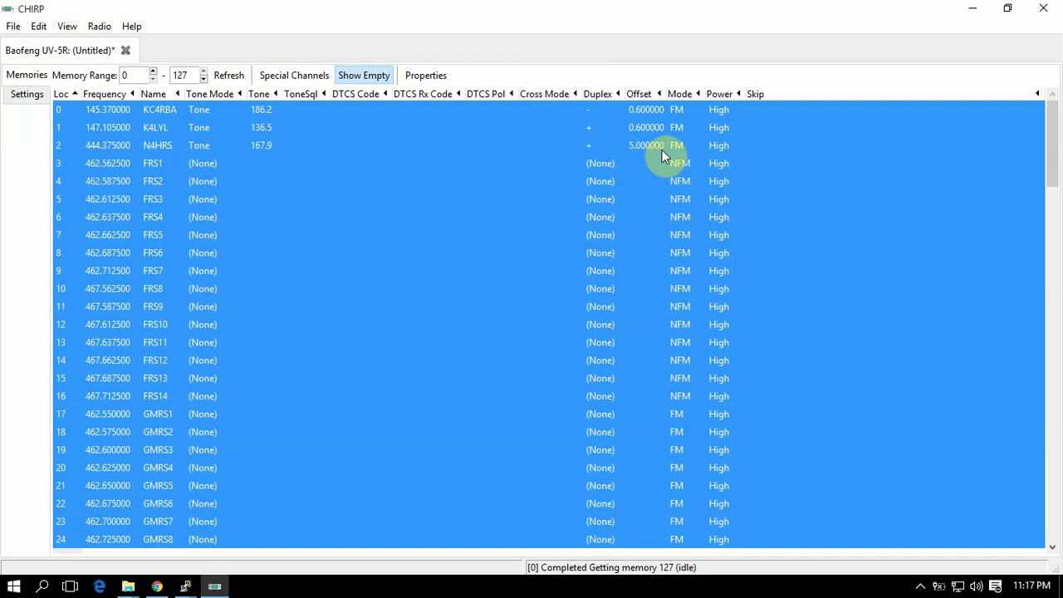
right_click(731, 145)
left_click(739, 321)
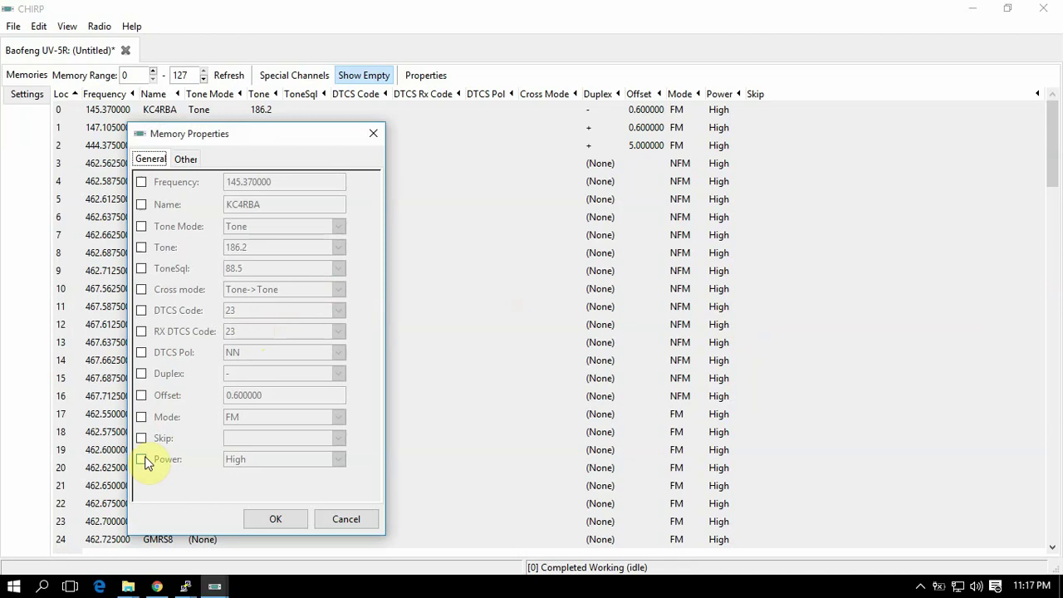
left_click(143, 462)
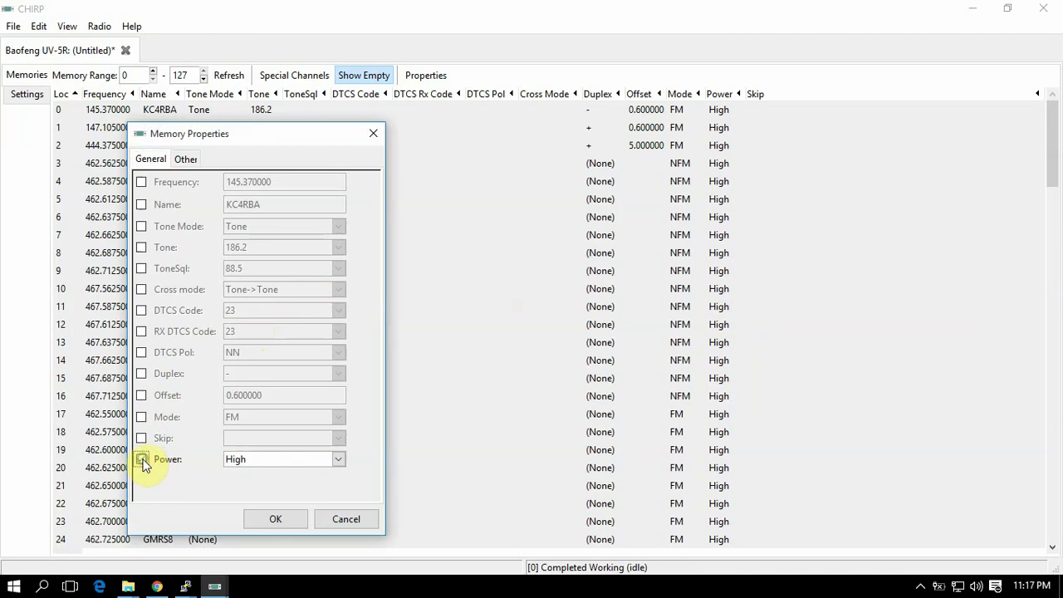
left_click(271, 460)
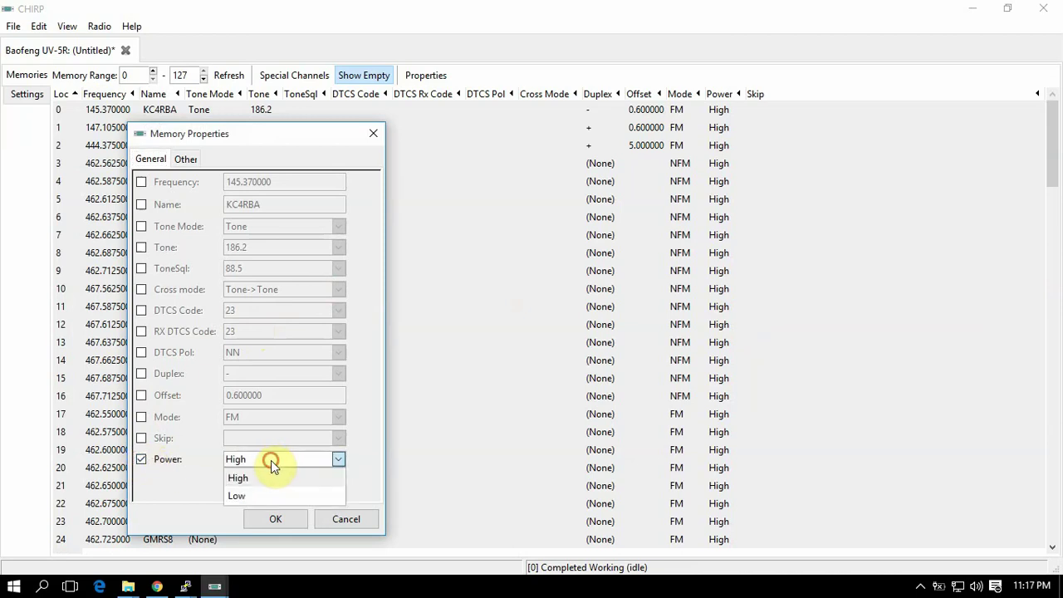
left_click(233, 495)
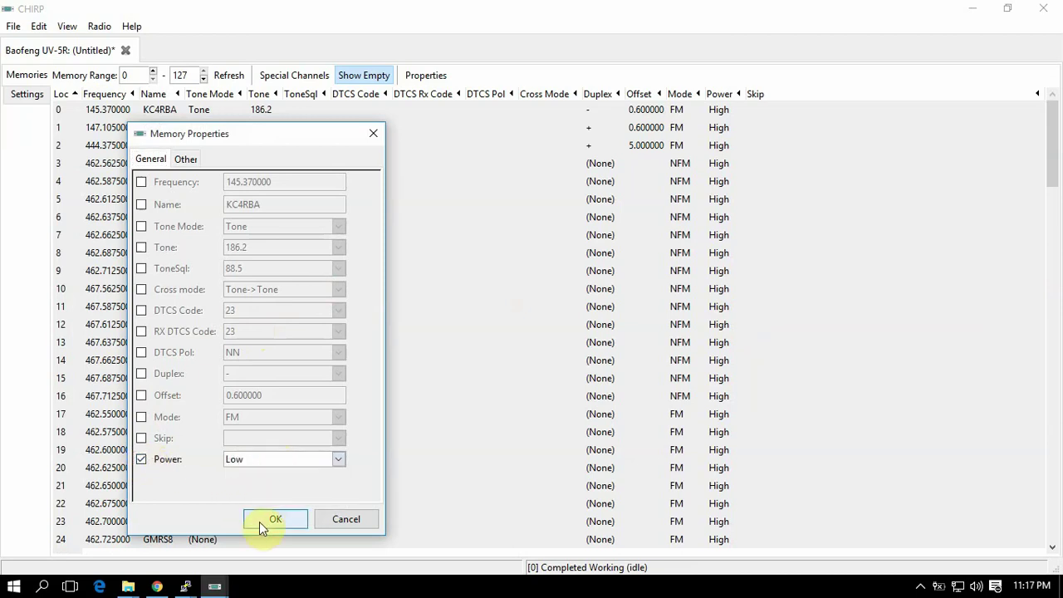
left_click(259, 522)
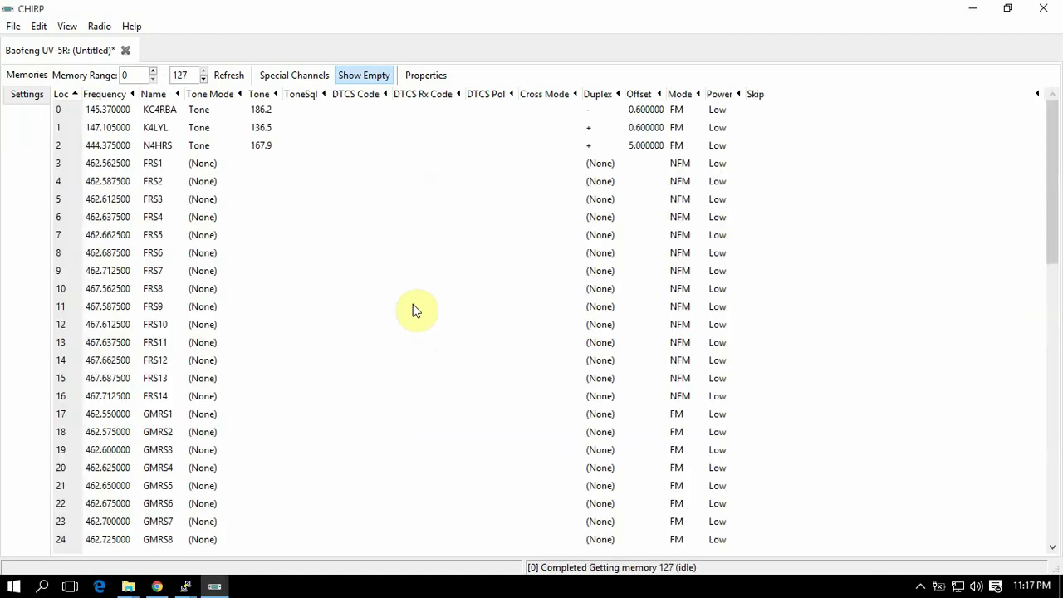
Select the separate memories 0, 4, 10, 14 and 18 together in the memory list
scroll(399, 318, "down", 4)
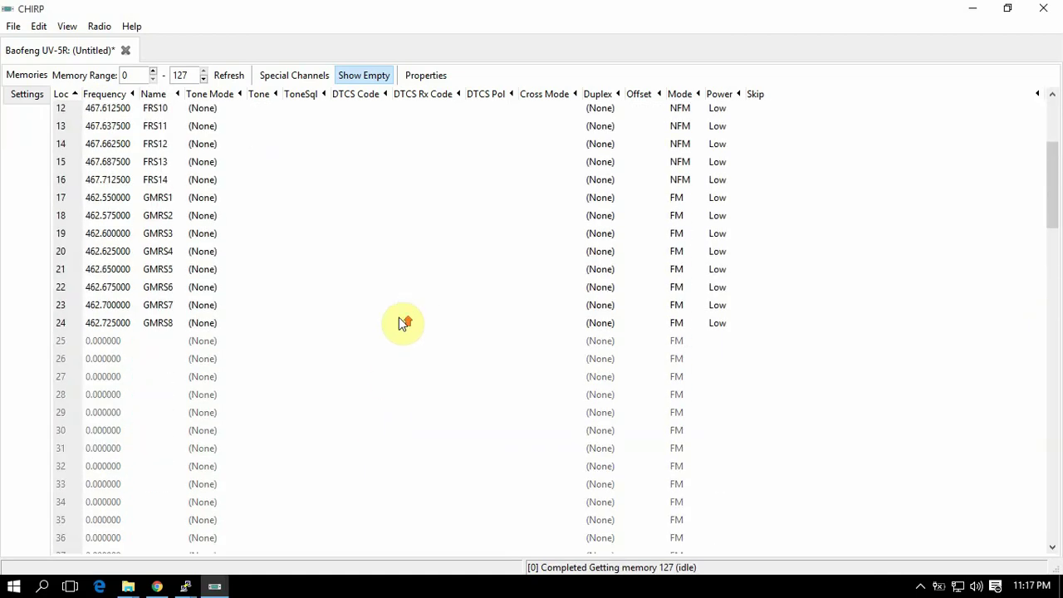
scroll(399, 317, "up", 3)
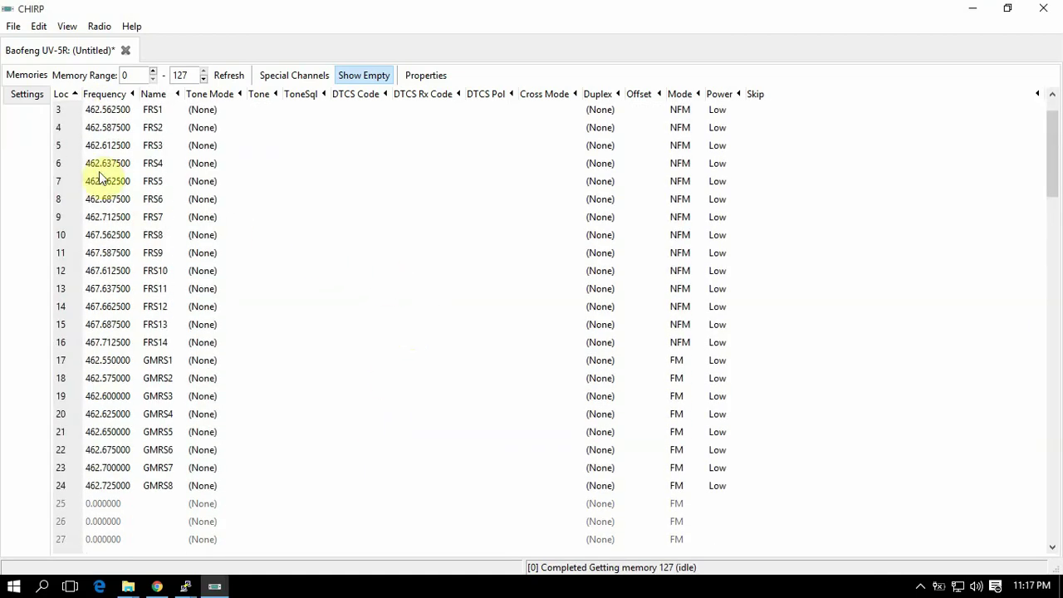
scroll(149, 184, "up", 1)
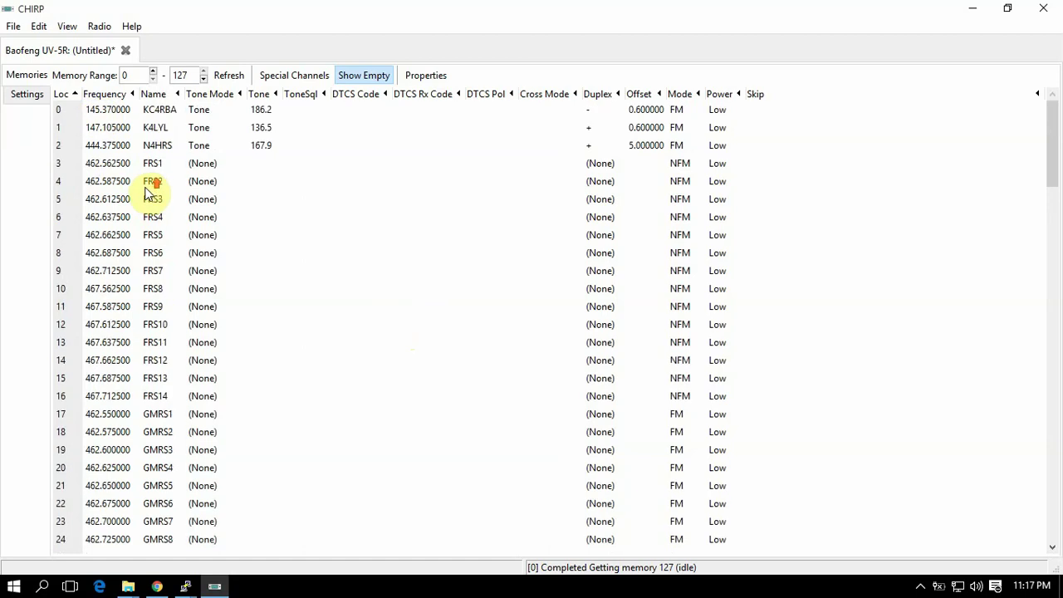
left_click(110, 114)
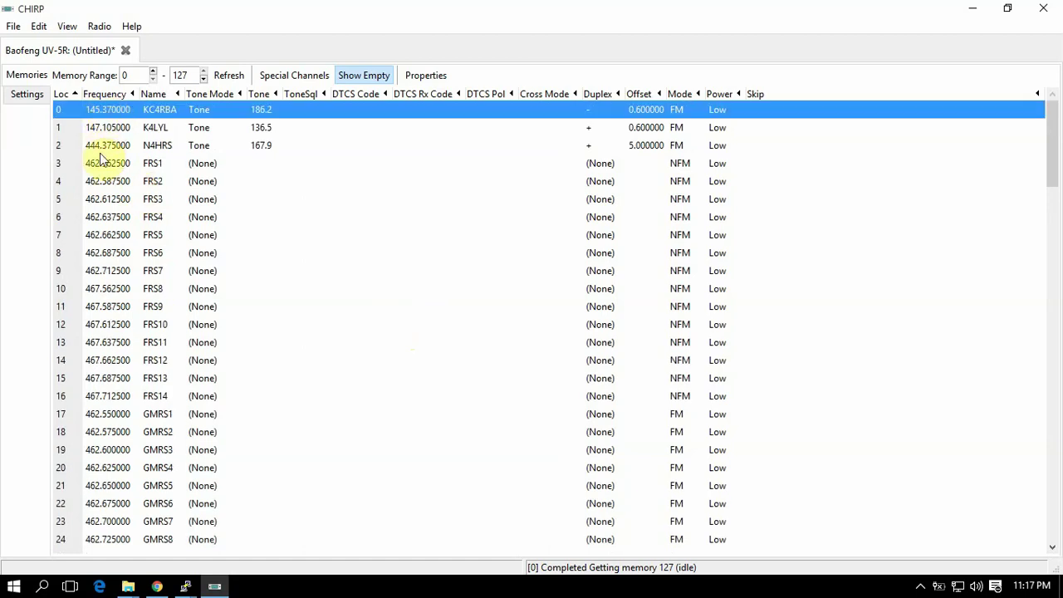
left_click(104, 181, "ctrl")
left_click(111, 289, "ctrl")
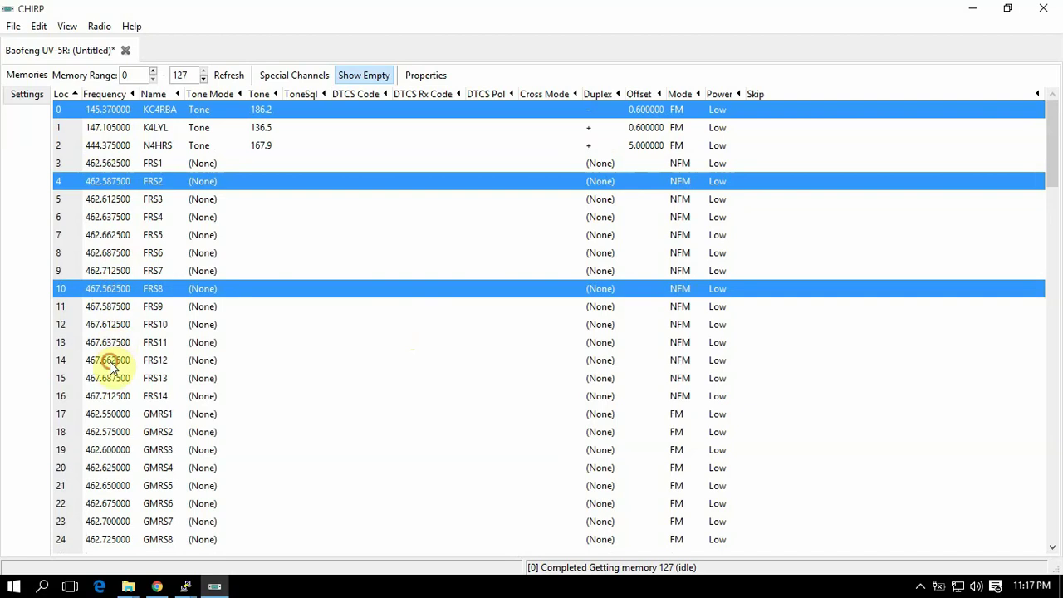
left_click(112, 362, "ctrl")
left_click(112, 432, "ctrl")
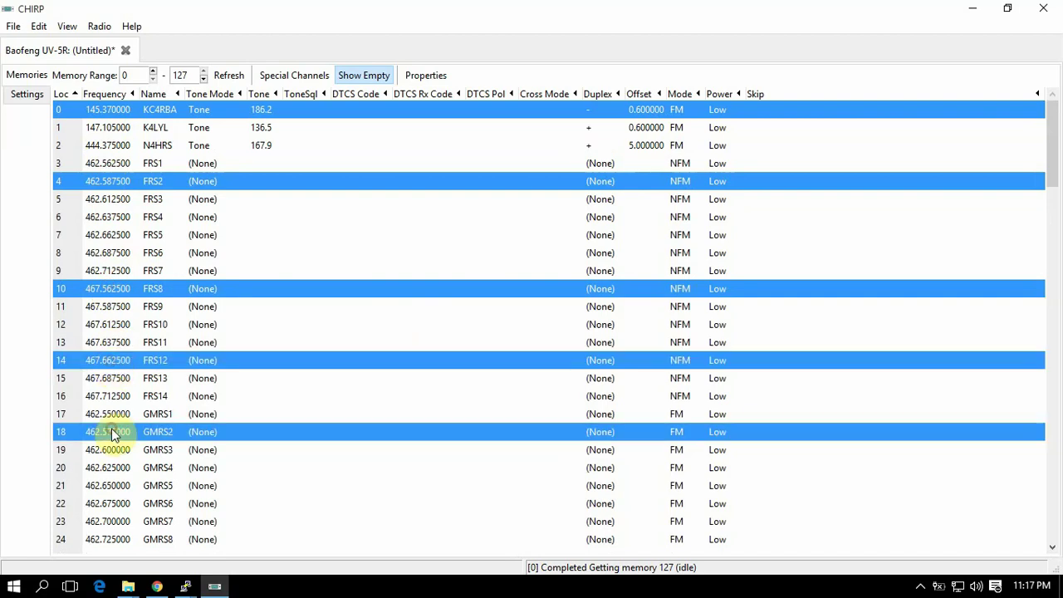
Set the power of the selected memories 0, 4, 10, 14 and 18 to High in their shared memory properties
right_click(135, 290)
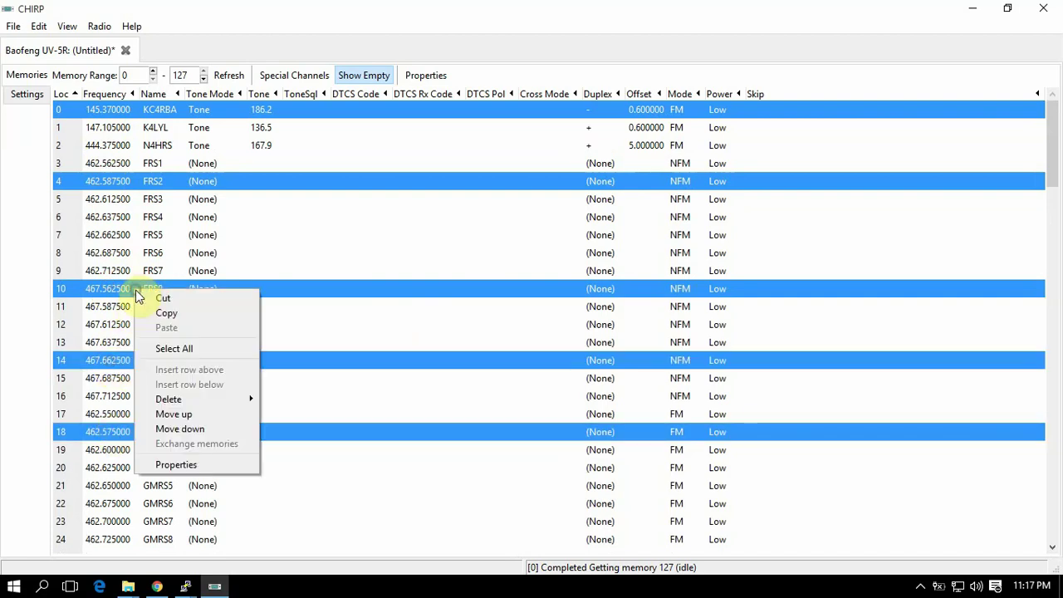
left_click(174, 467)
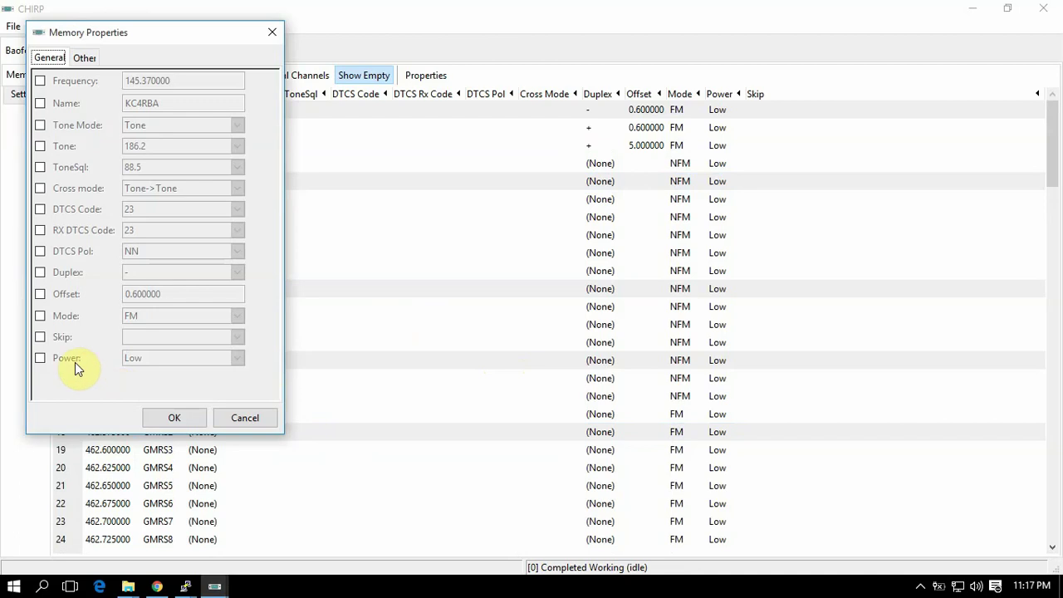
left_click(47, 358)
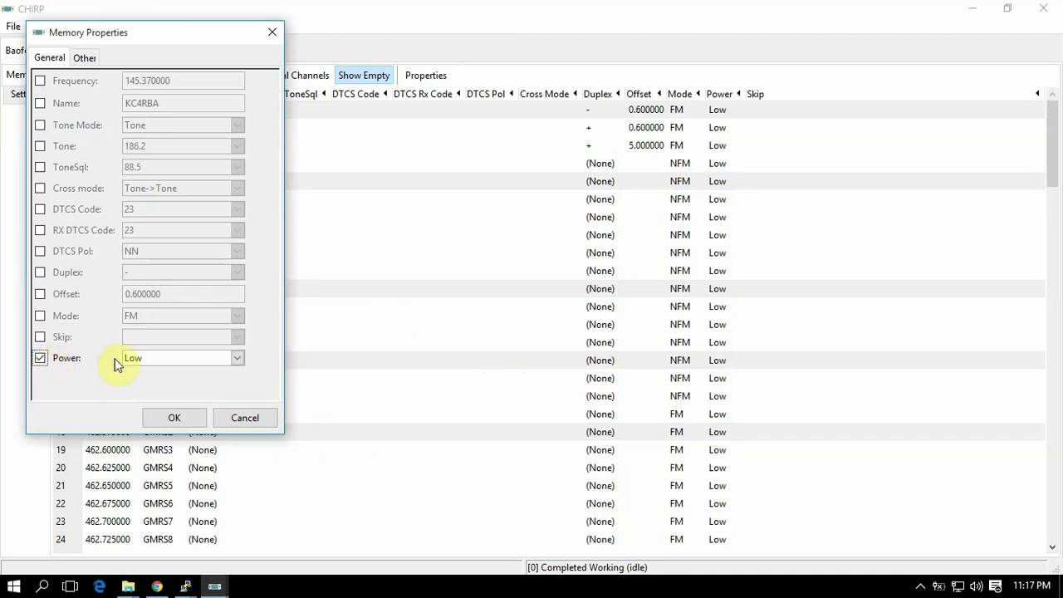
left_click(138, 362)
left_click(138, 377)
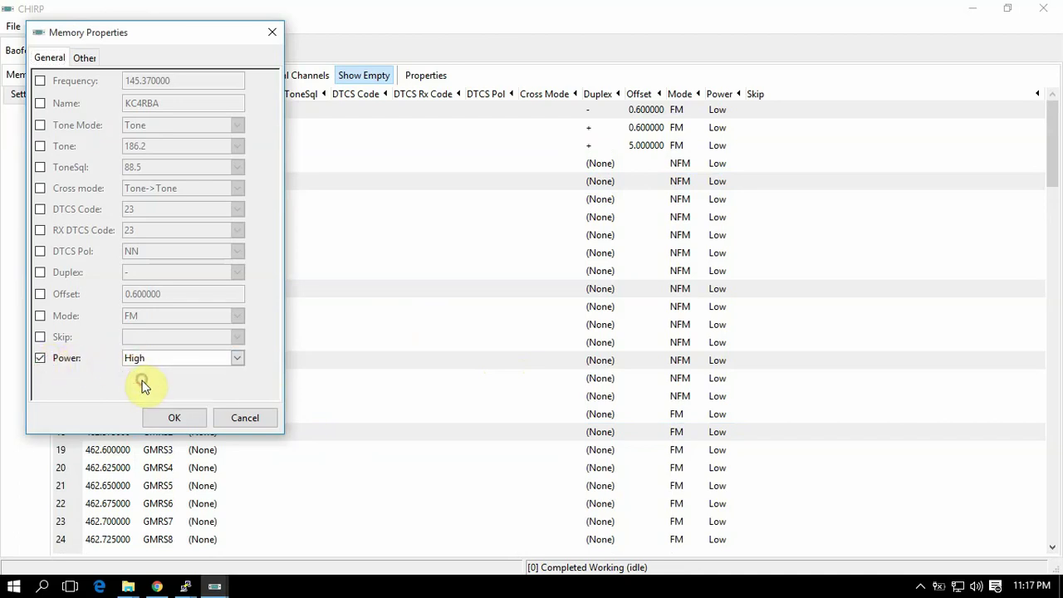
left_click(174, 418)
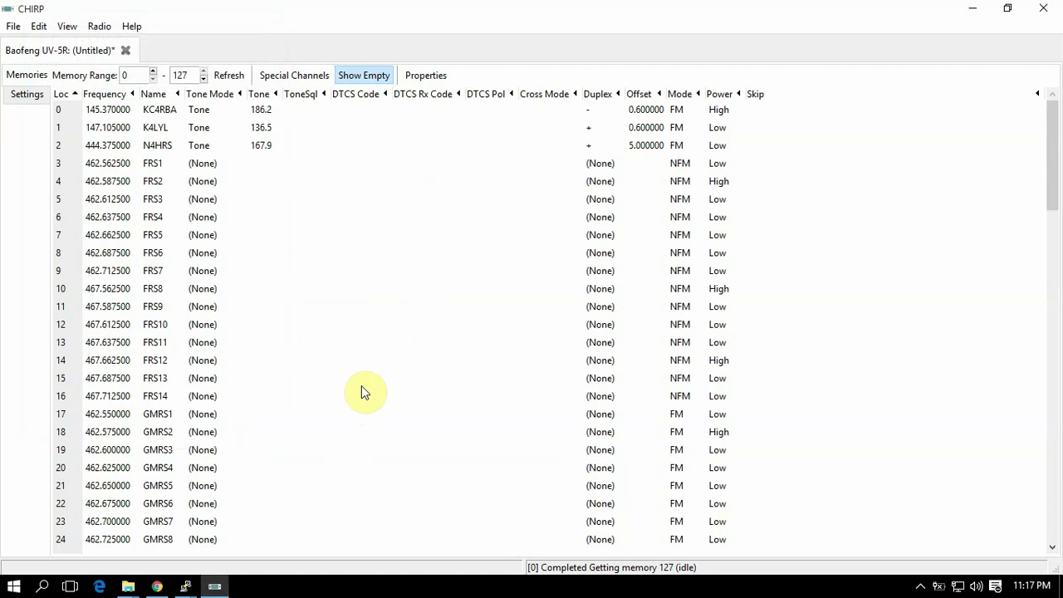
left_click(451, 350)
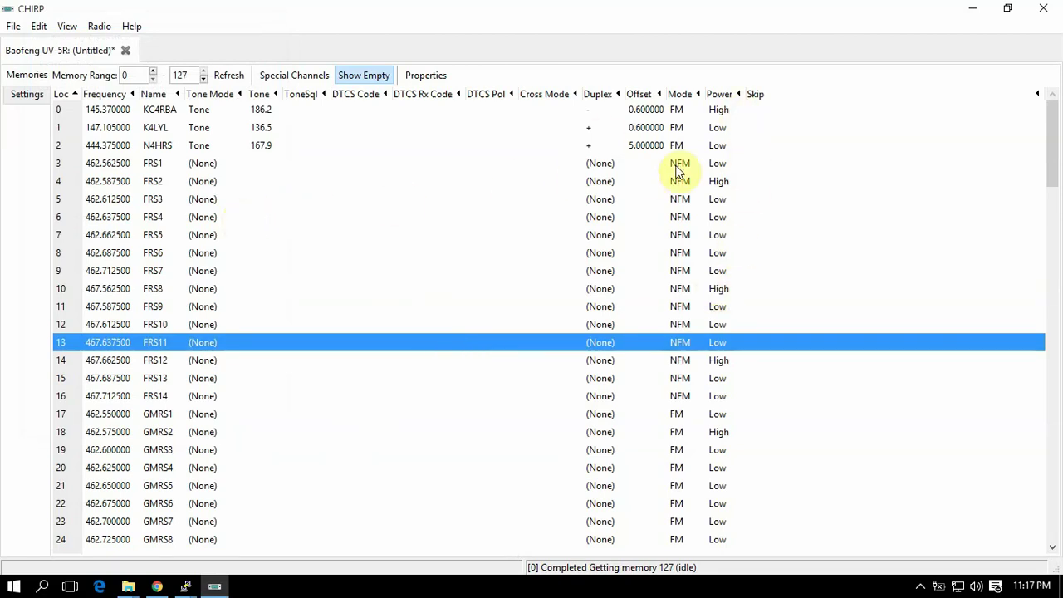
Examine the radio's basic, advanced, other, work mode, FM preset, DTMF and service settings
left_click(28, 96)
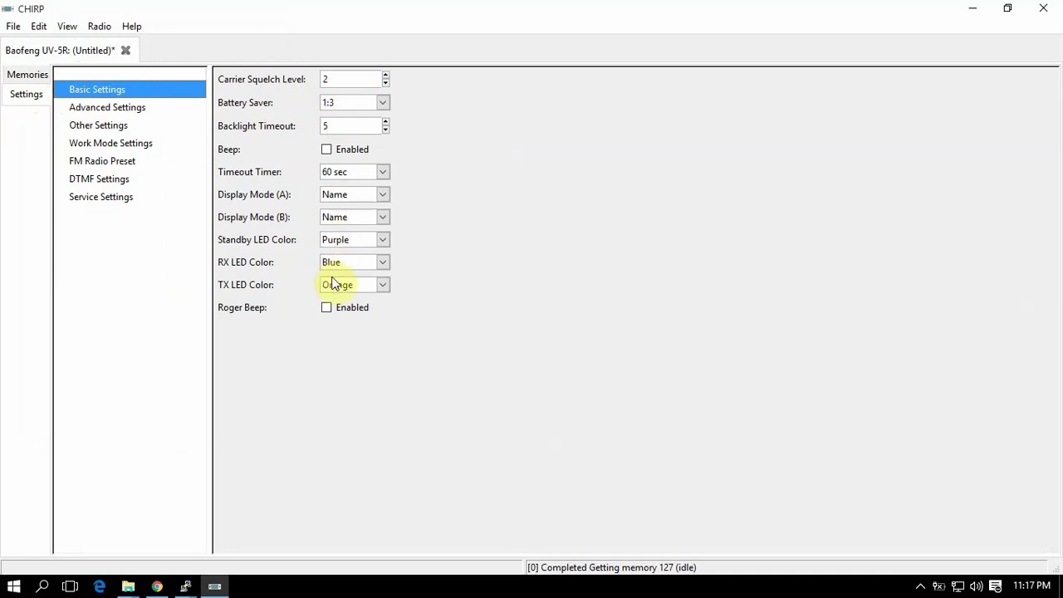
left_click(104, 108)
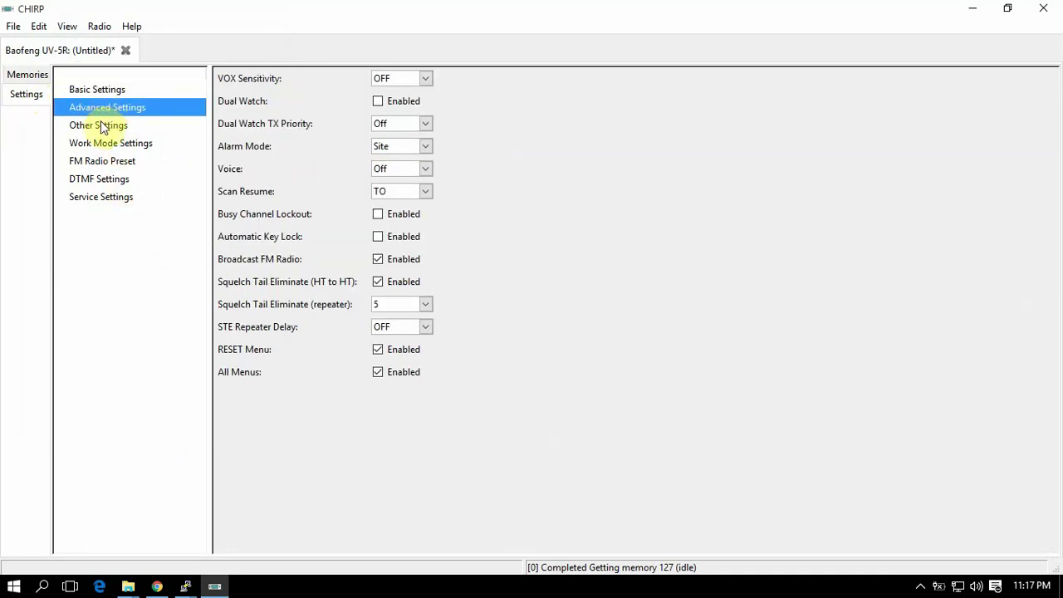
left_click(100, 128)
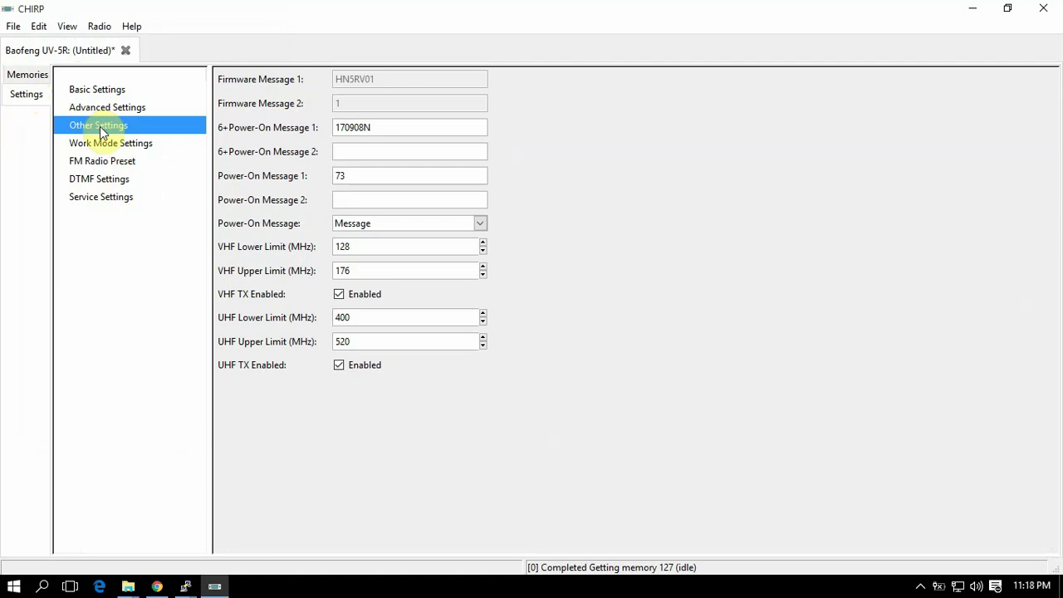
left_click(98, 148)
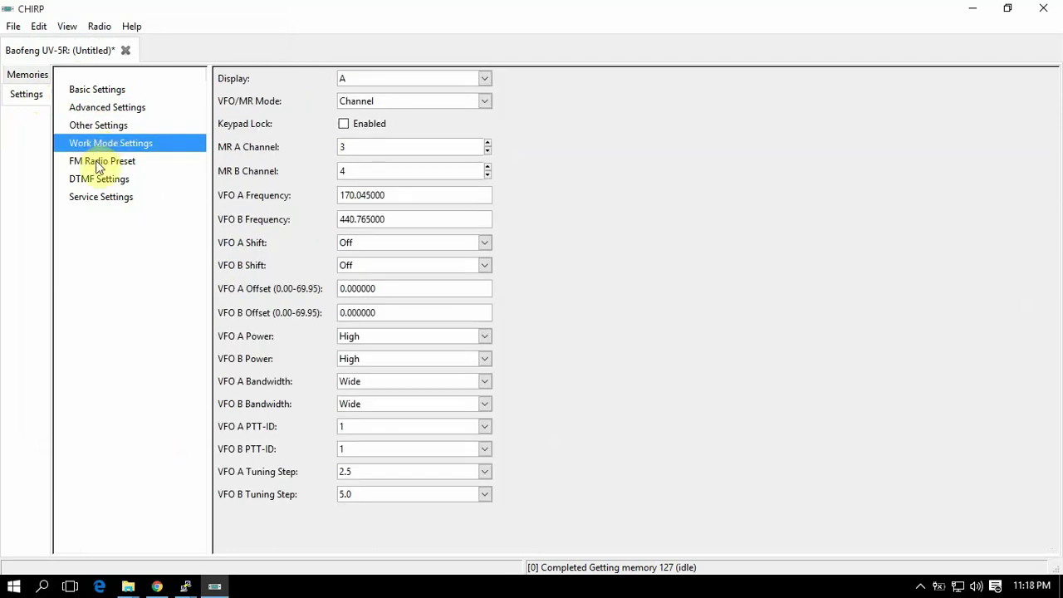
left_click(97, 164)
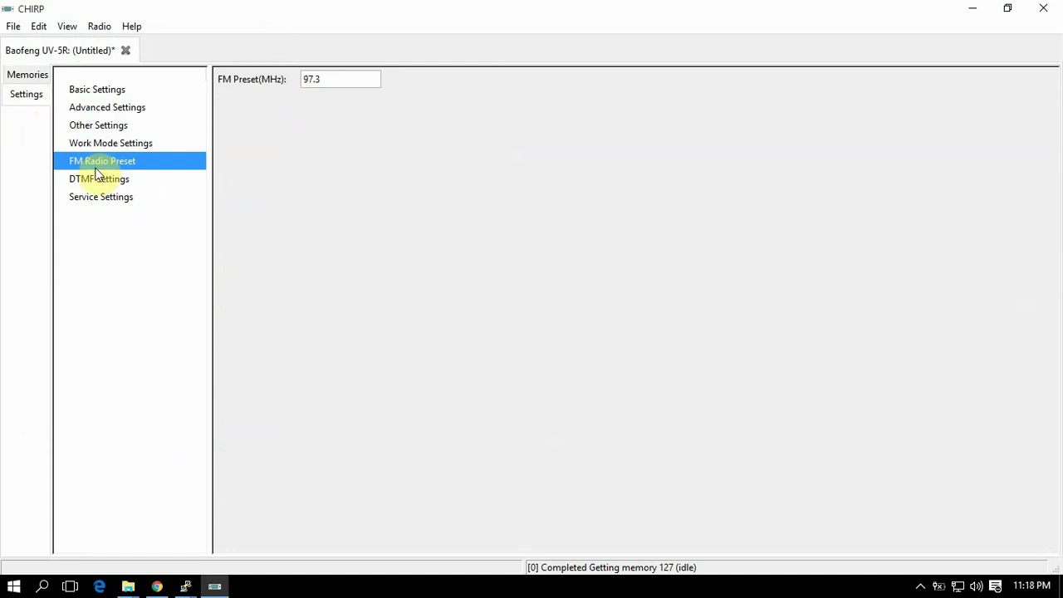
left_click(97, 182)
left_click(95, 201)
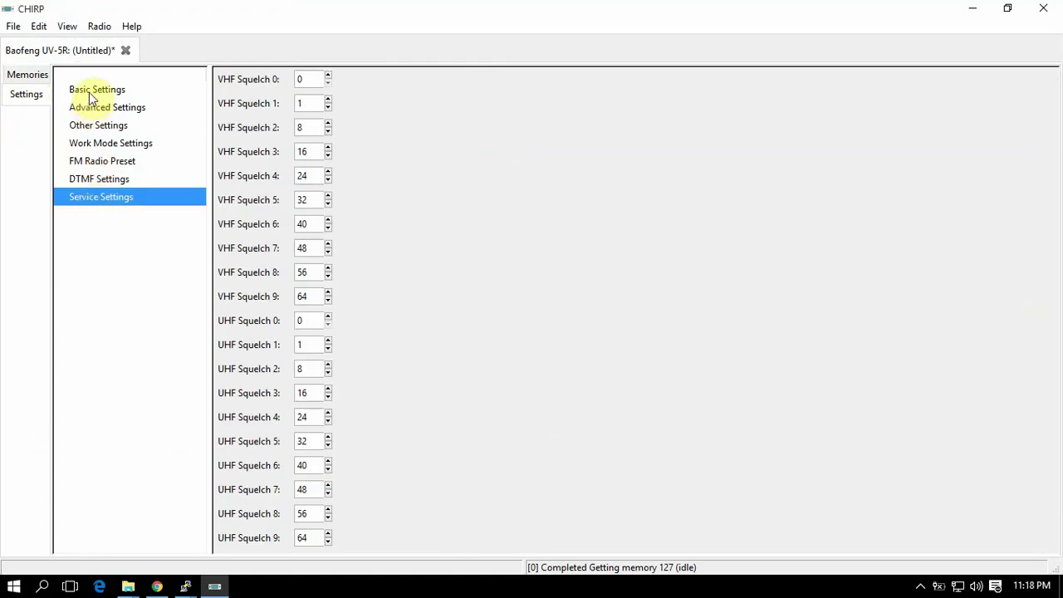
left_click(90, 88)
left_click(88, 183)
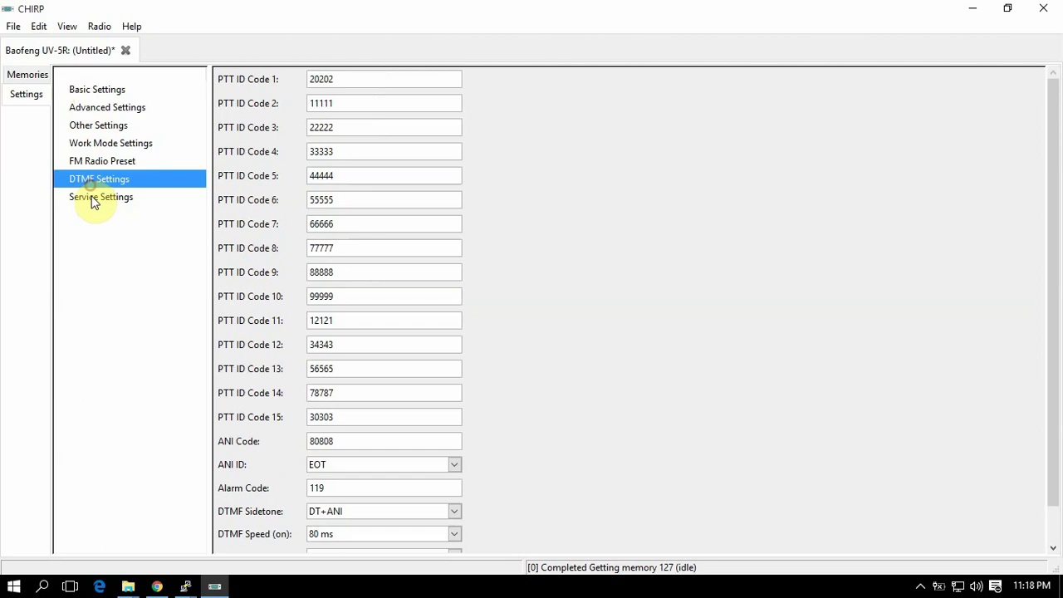
left_click(93, 201)
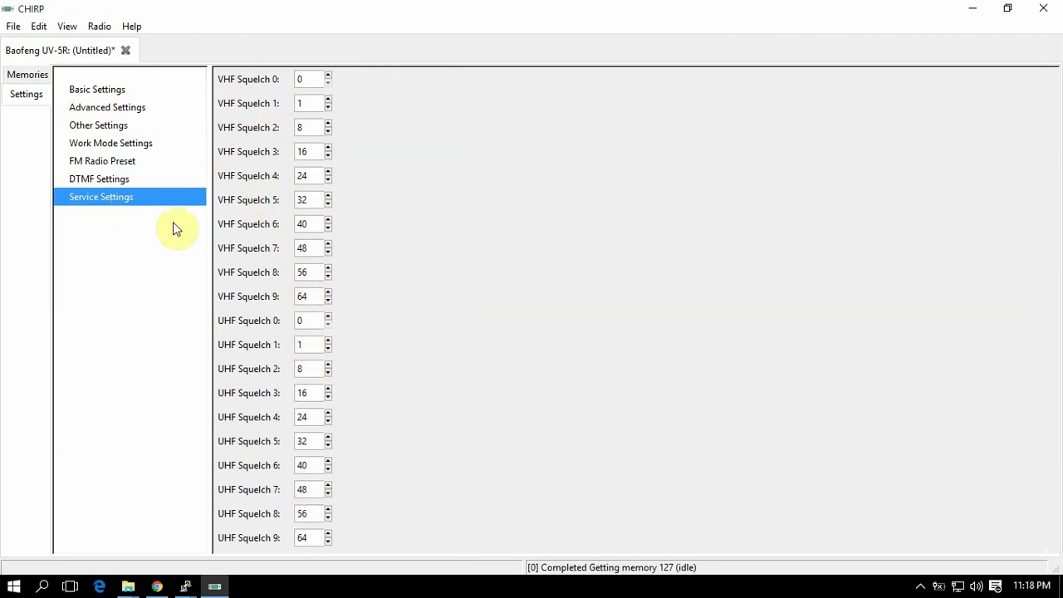
left_click(79, 125)
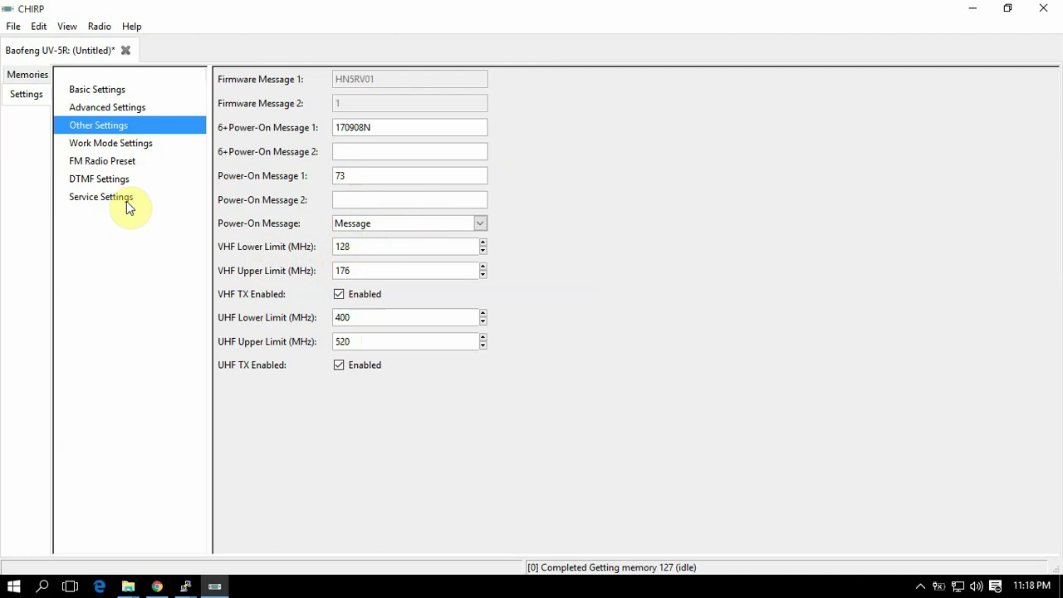
left_click(74, 107)
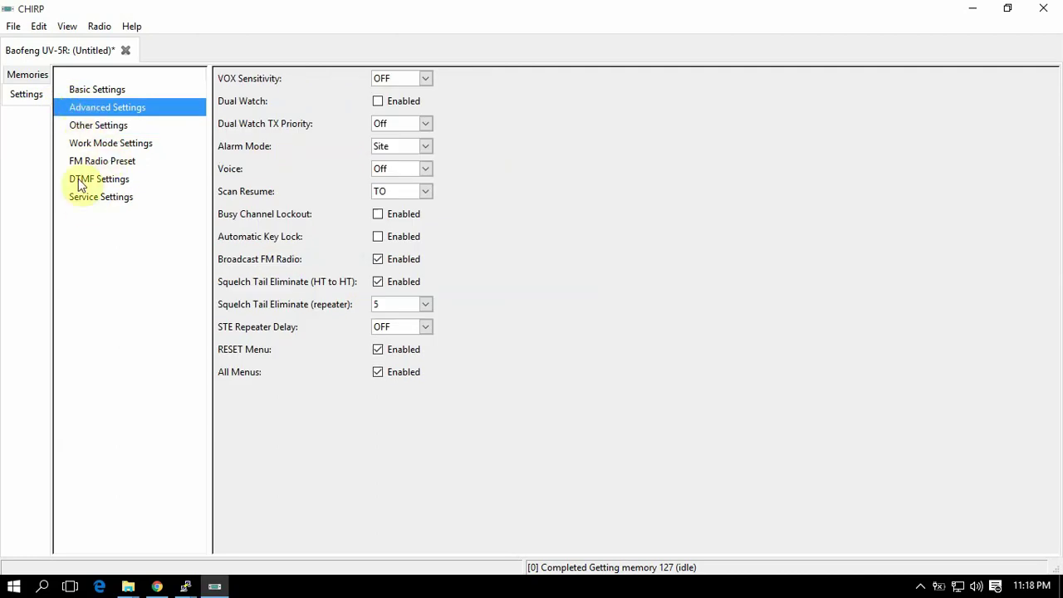
Return to the memory list and upload it to the Baofeng UV-5R through port COM4, accepting the upload instructions
left_click(28, 75)
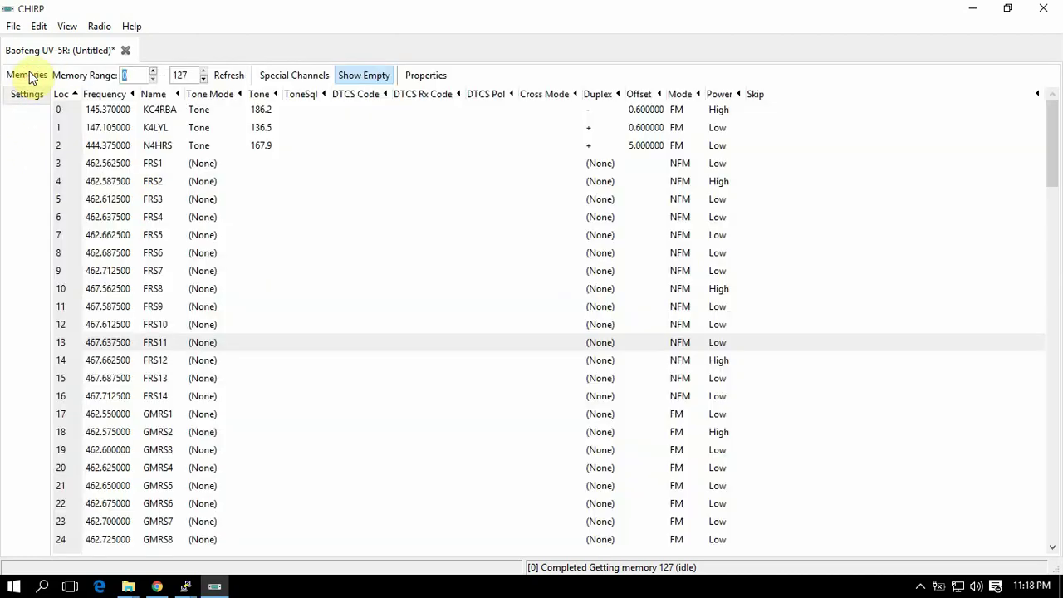
scroll(178, 261, "down", 4)
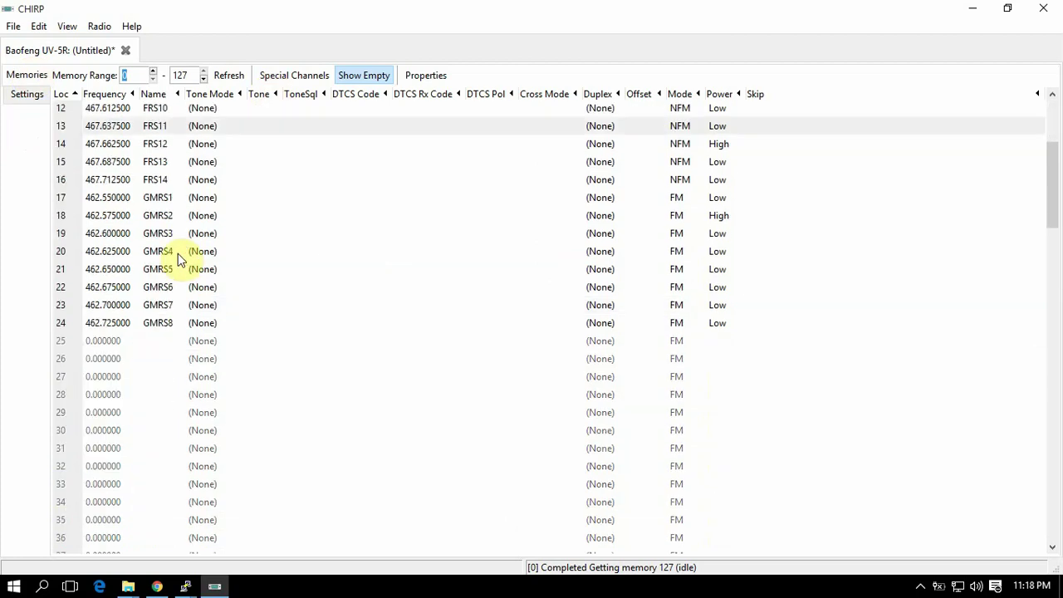
scroll(181, 259, "up", 4)
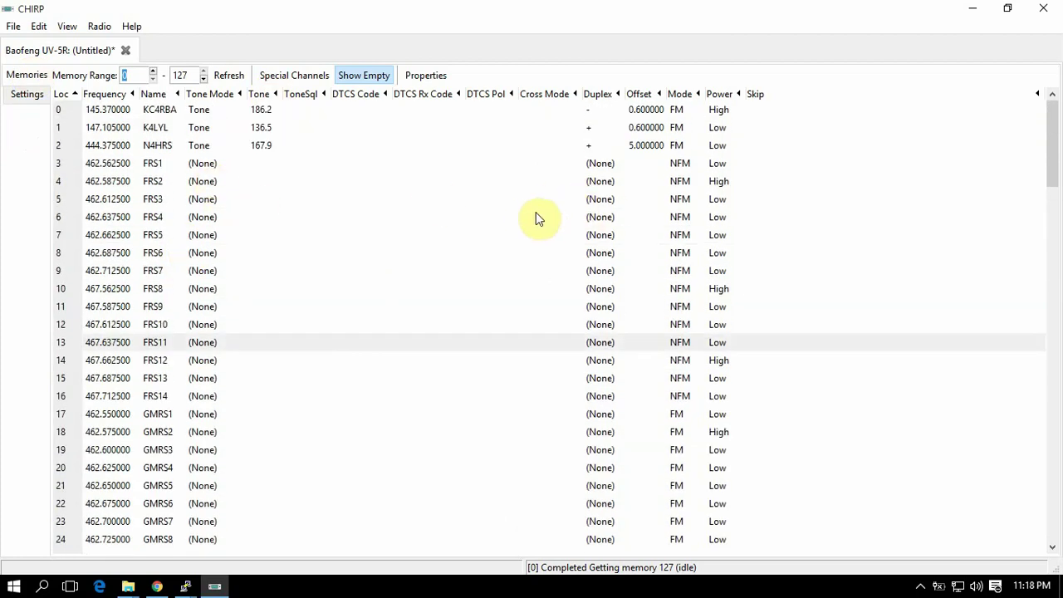
left_click(97, 31)
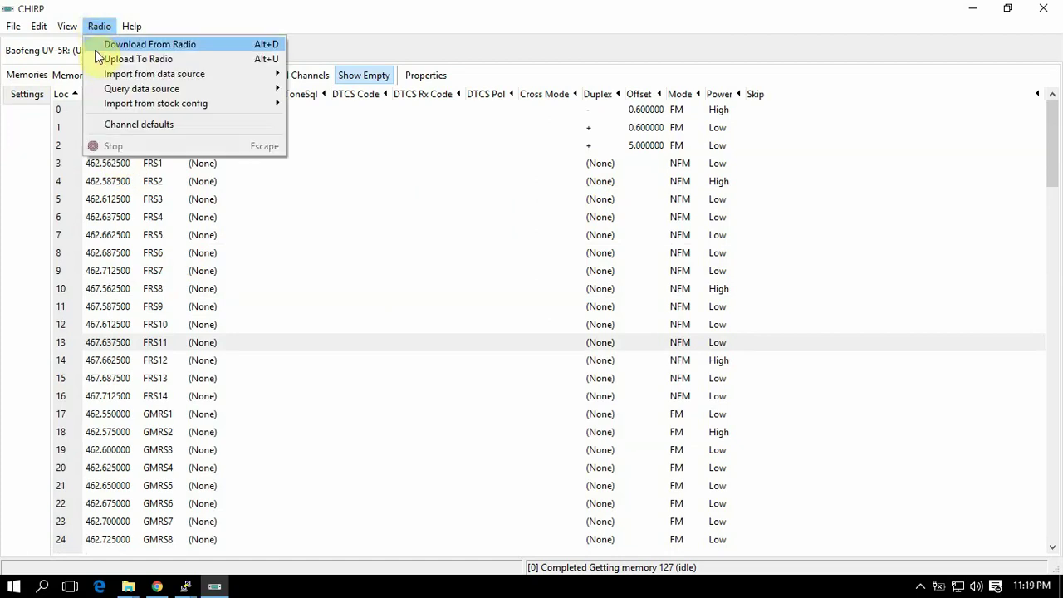
left_click(98, 60)
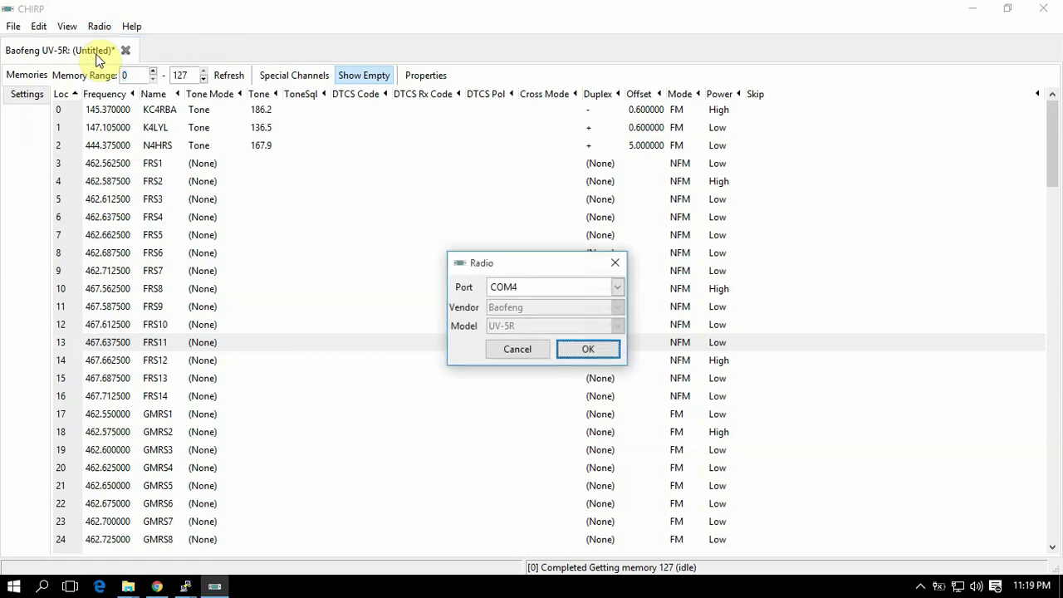
left_click(604, 350)
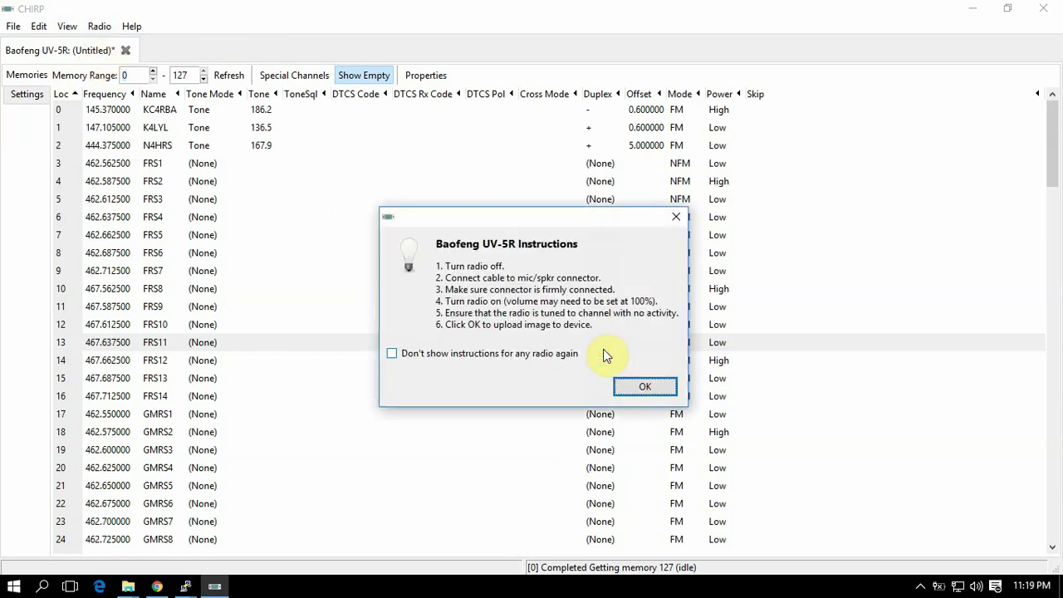
left_click(641, 391)
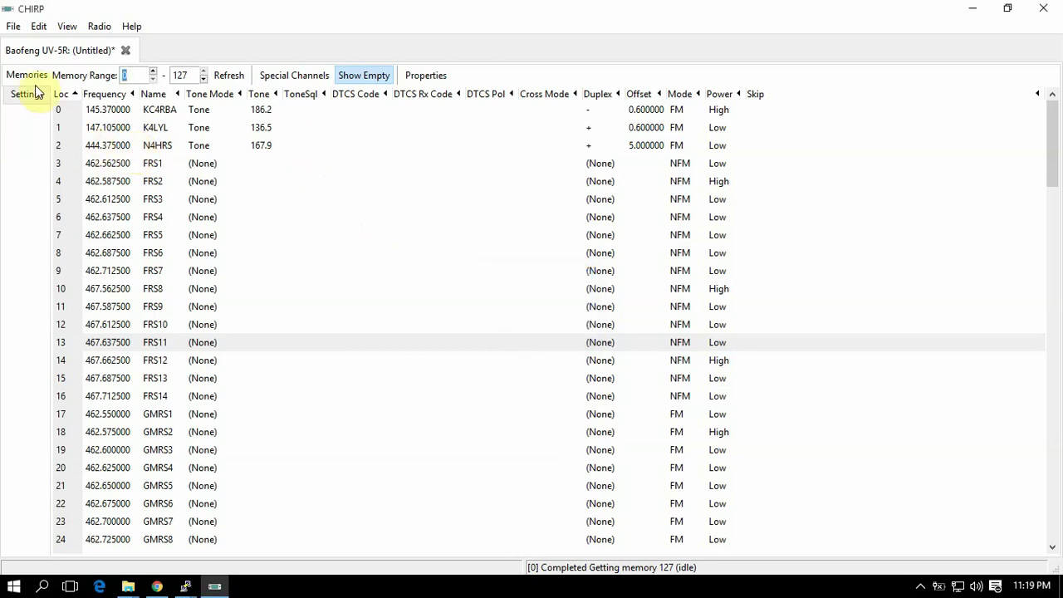
left_click(12, 28)
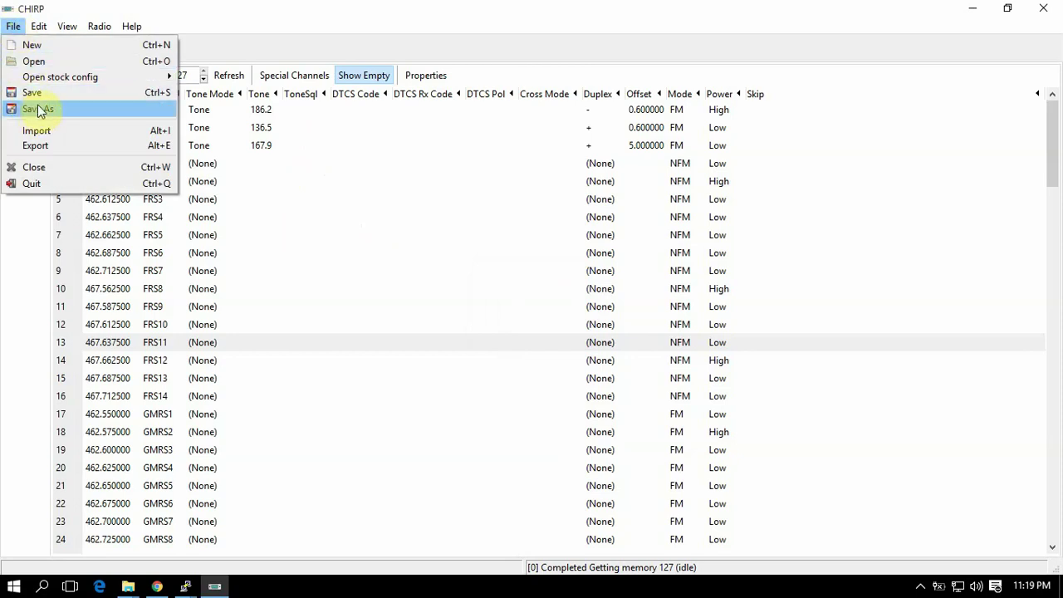
left_click(285, 12)
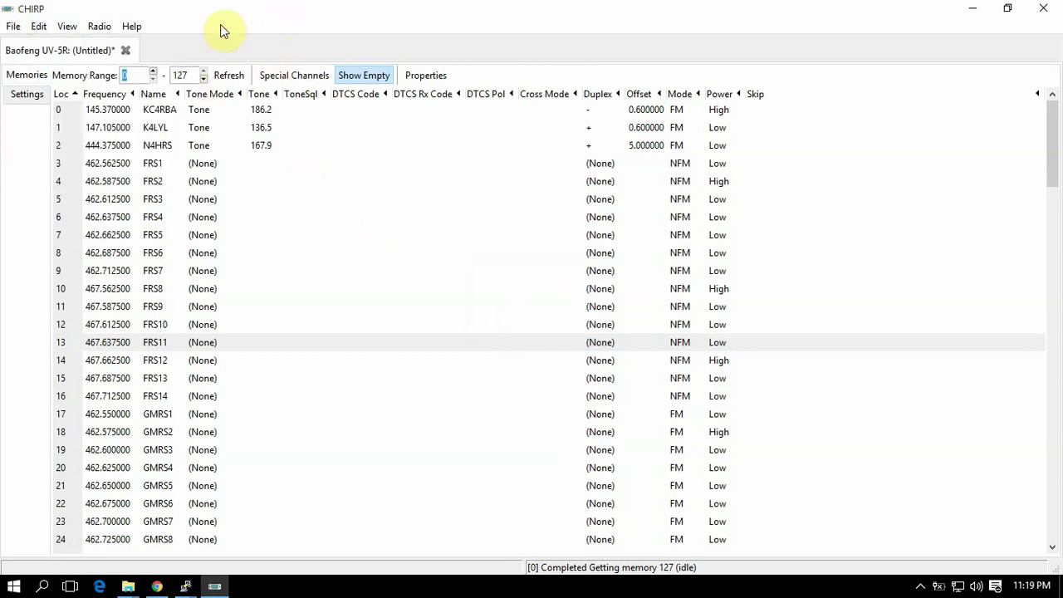
left_click(925, 586)
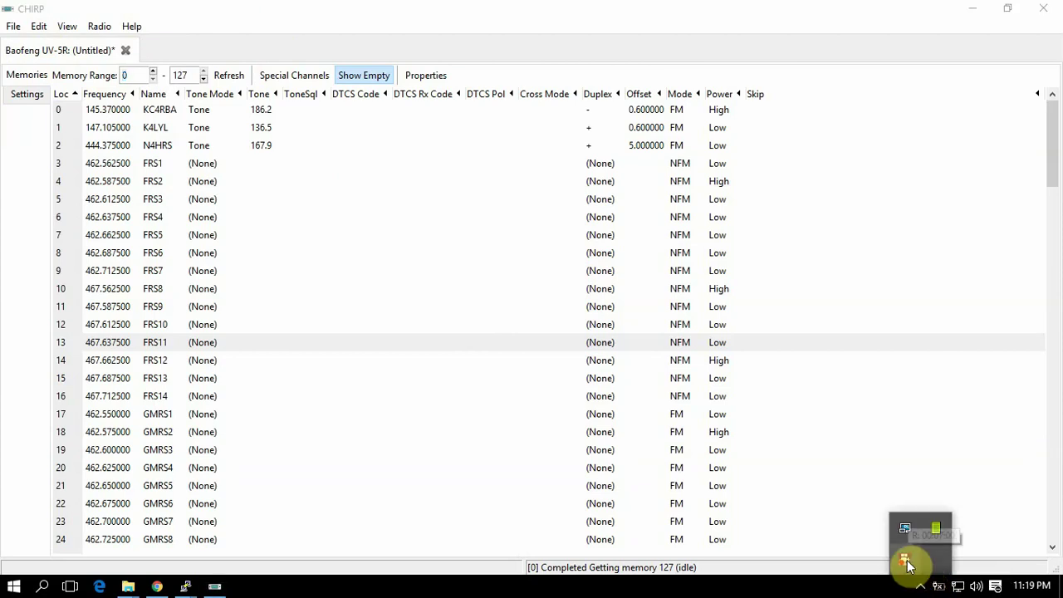